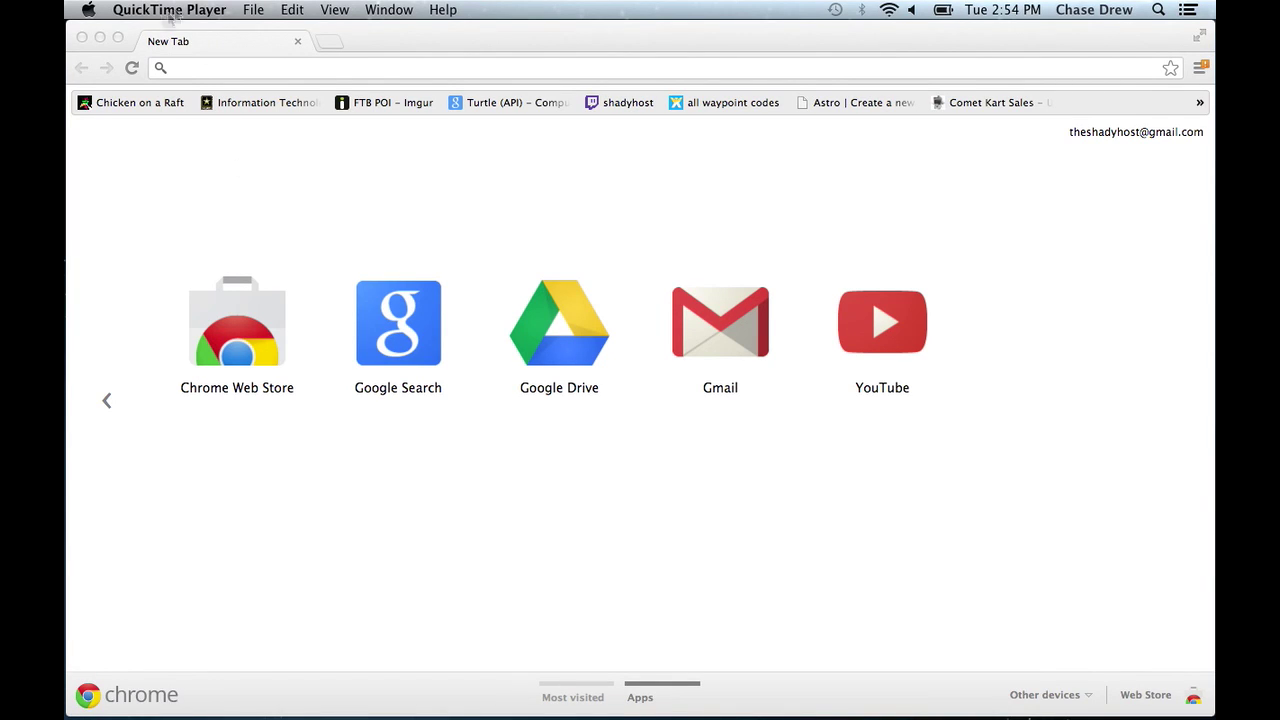
- Load ipchicken.com in Chrome to note the current public IP address
{"action": "left_click", "coordinate": [274, 68]}
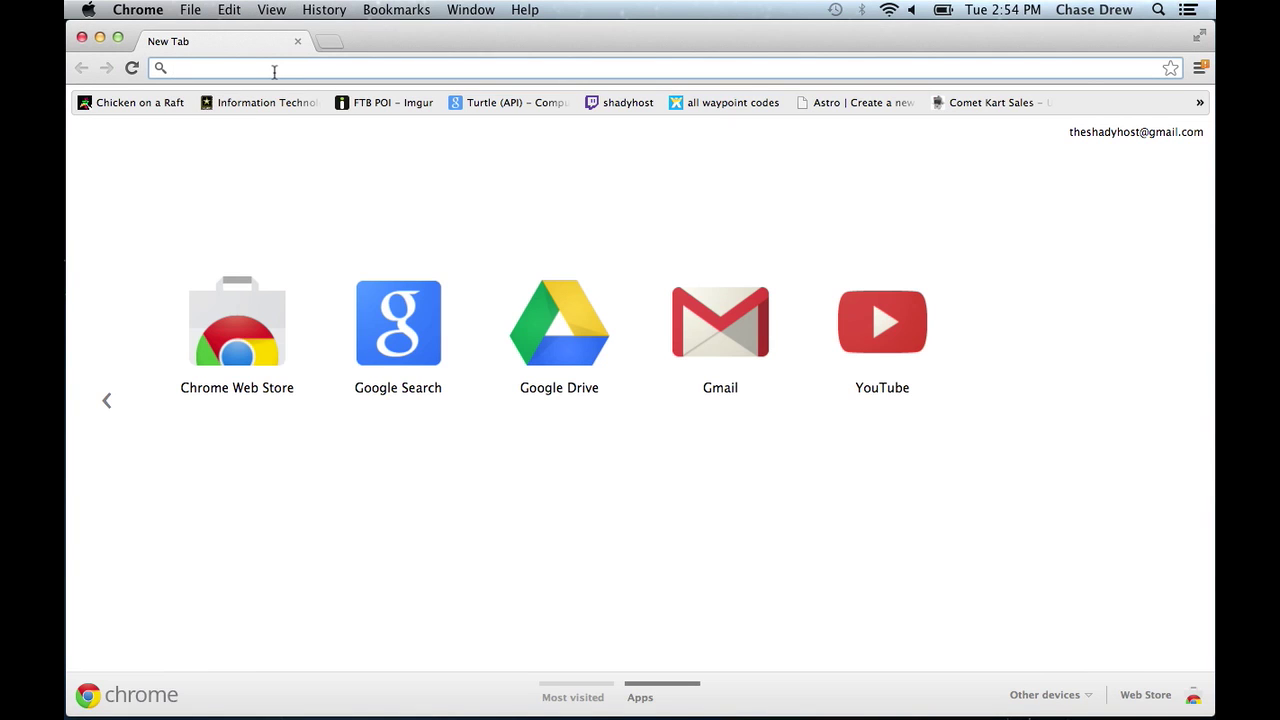
{"action": "type", "text": "ipchicke"}
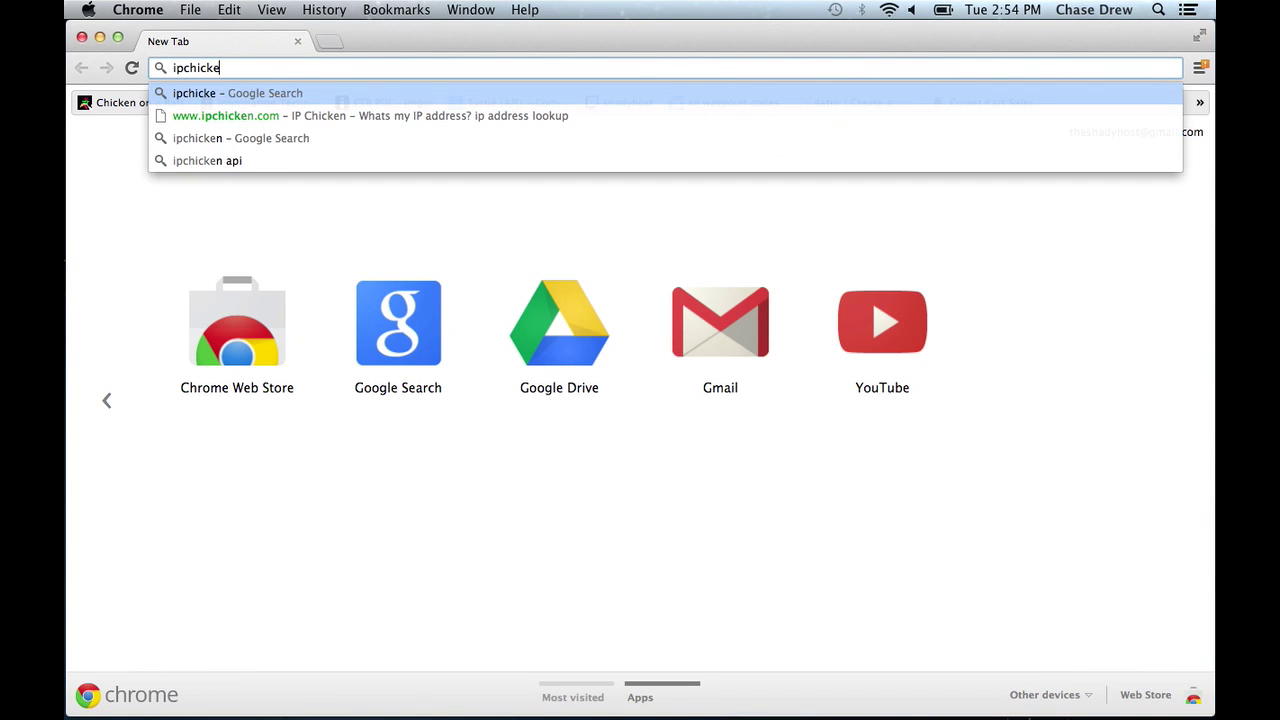
{"action": "type", "text": "n.com"}
{"action": "key", "text": "Return"}
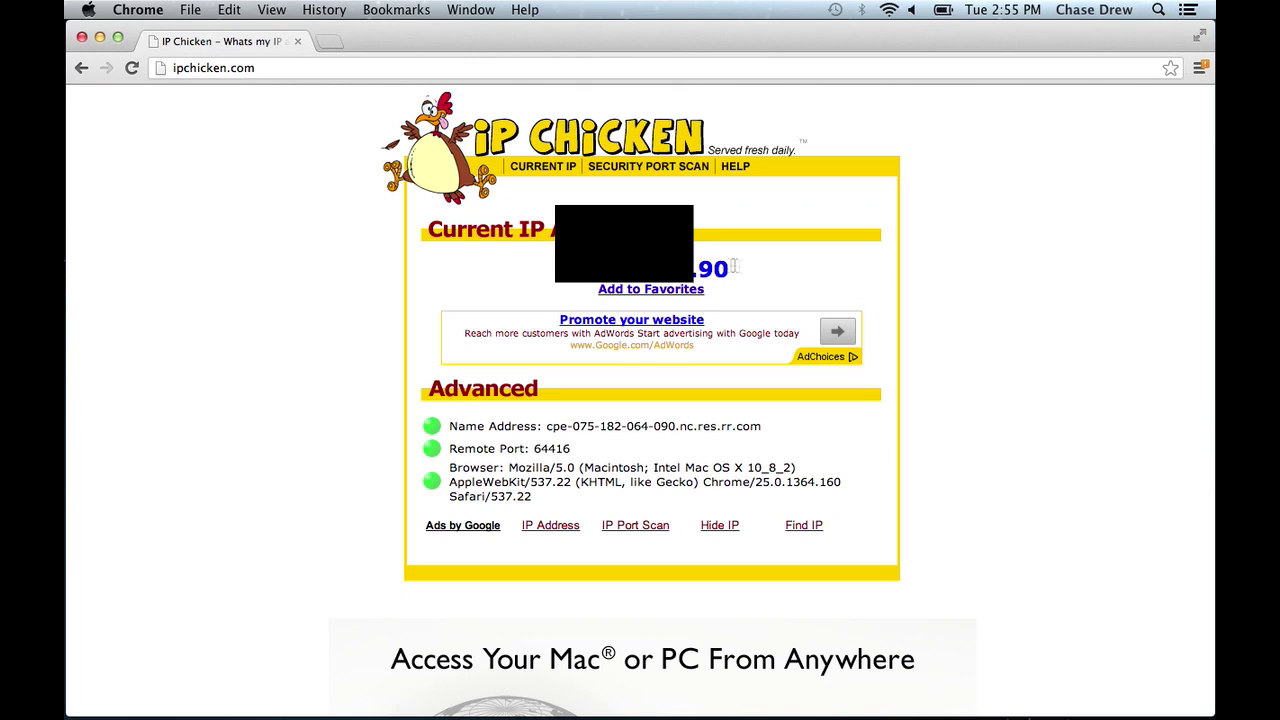
{"action": "double_click", "coordinate": [716, 270]}
{"action": "left_click", "coordinate": [740, 269]}
{"action": "left_click_drag", "start_coordinate": [698, 264], "coordinate": [730, 274]}
{"action": "left_click", "coordinate": [743, 275]}
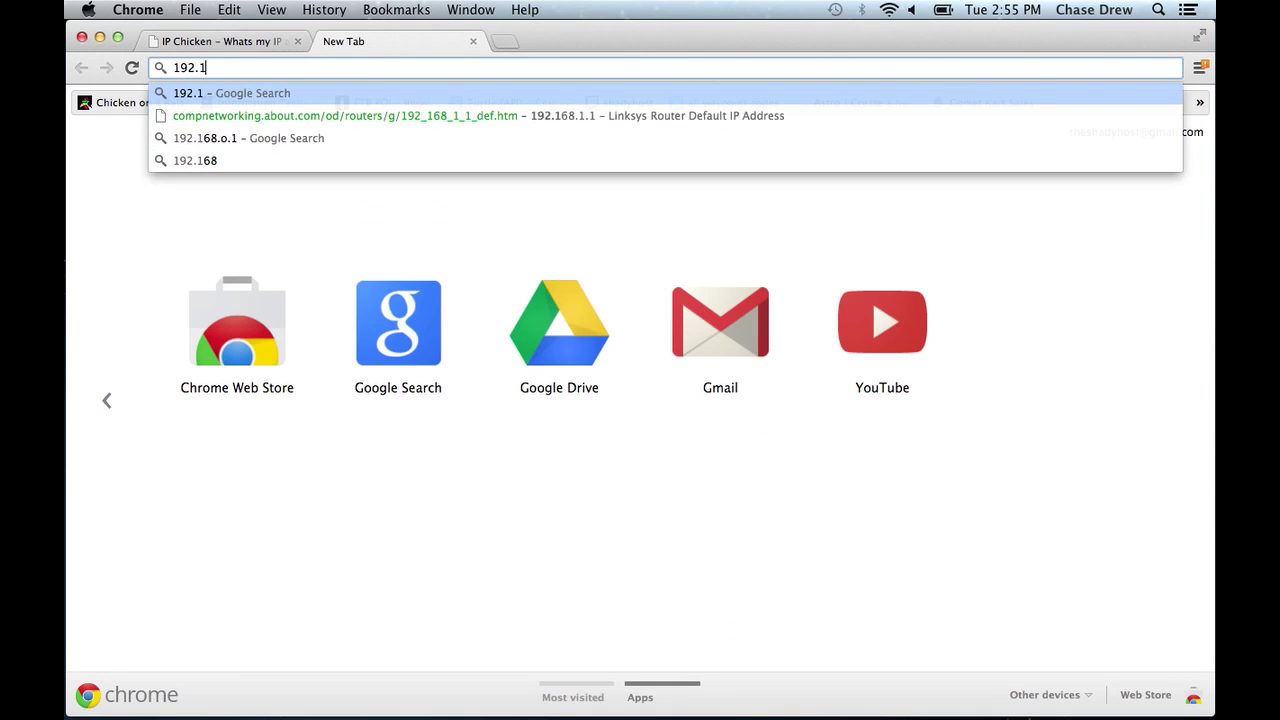
- Search Google for 192.168.2., then refine the search to 192.168.2.2
{"action": "type", "text": "8.2."}
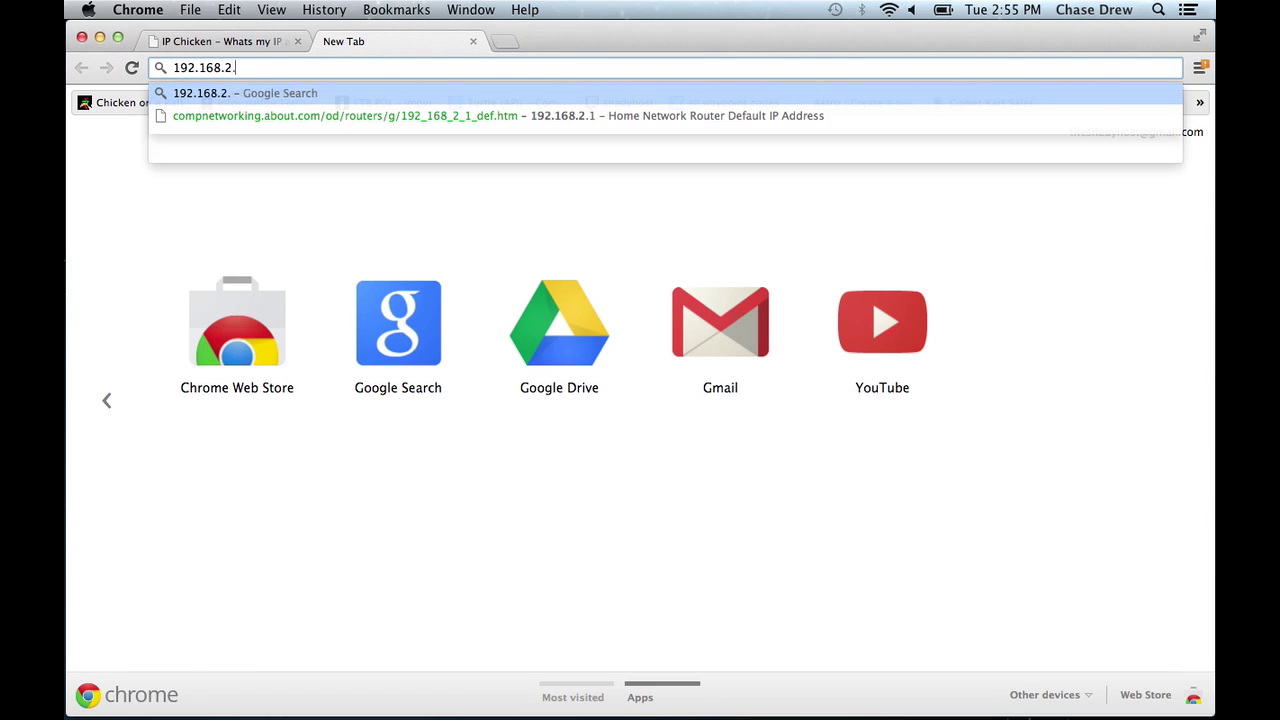
{"action": "key", "text": "Return"}
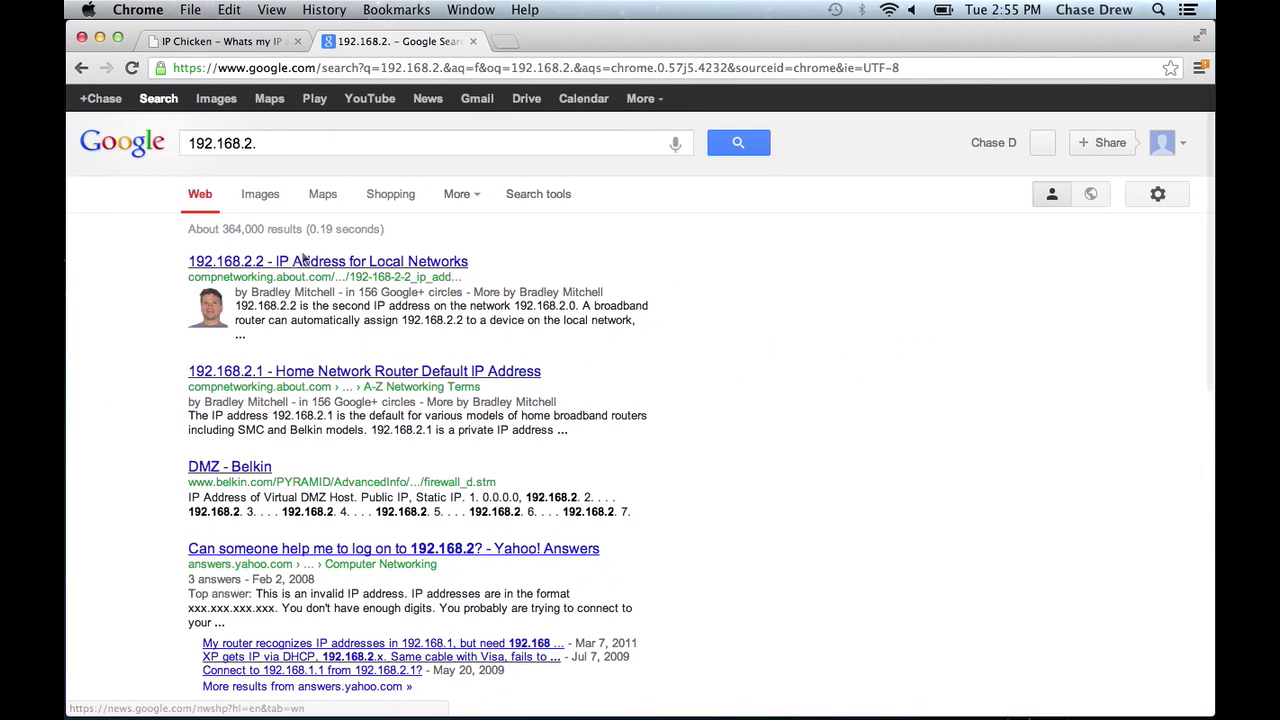
{"action": "left_click", "coordinate": [284, 143]}
{"action": "key", "text": "Right"}
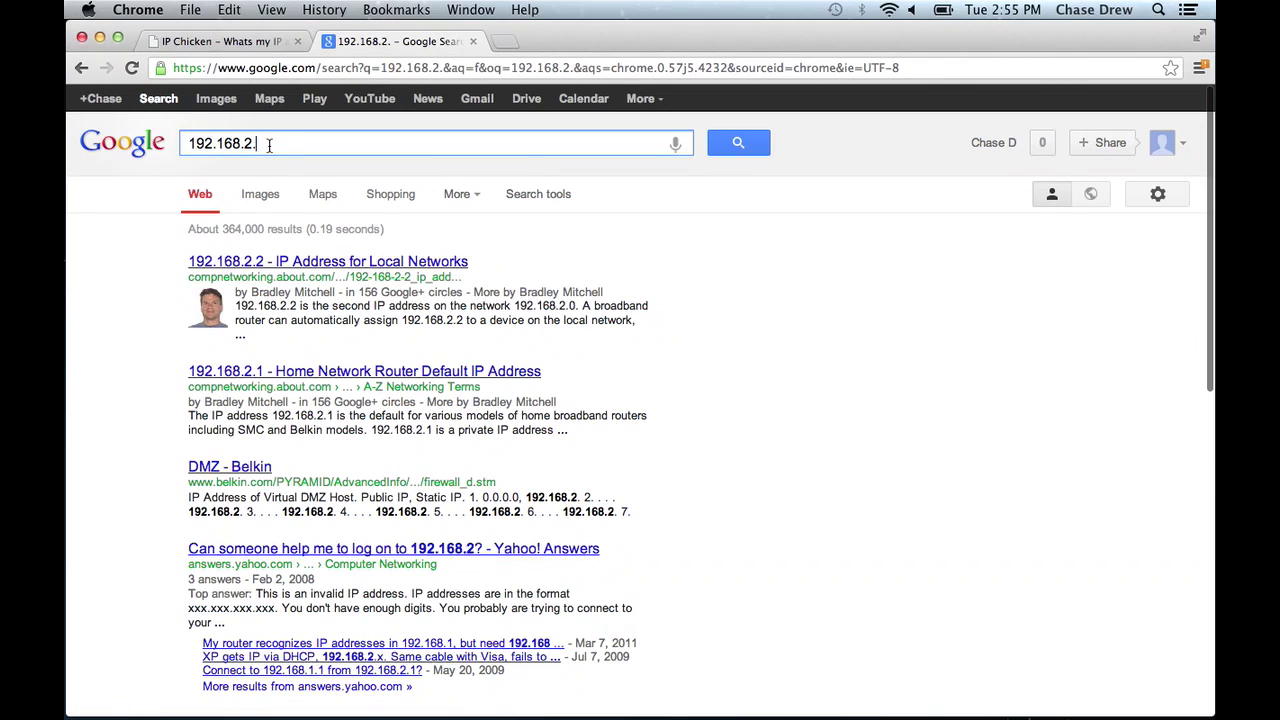
{"action": "type", "text": "2"}
{"action": "key", "text": "Return"}
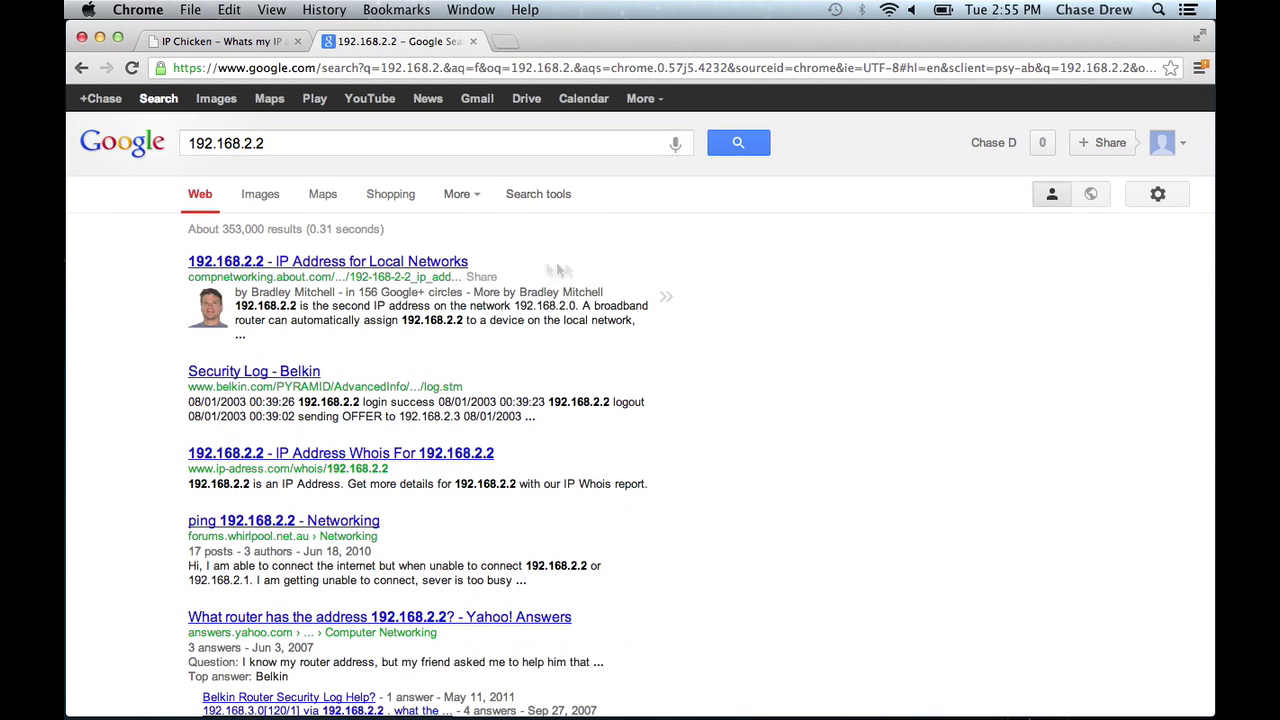
- Go directly to 192.168.2.2 to reach the ASUS router admin page
{"action": "left_click", "coordinate": [313, 70]}
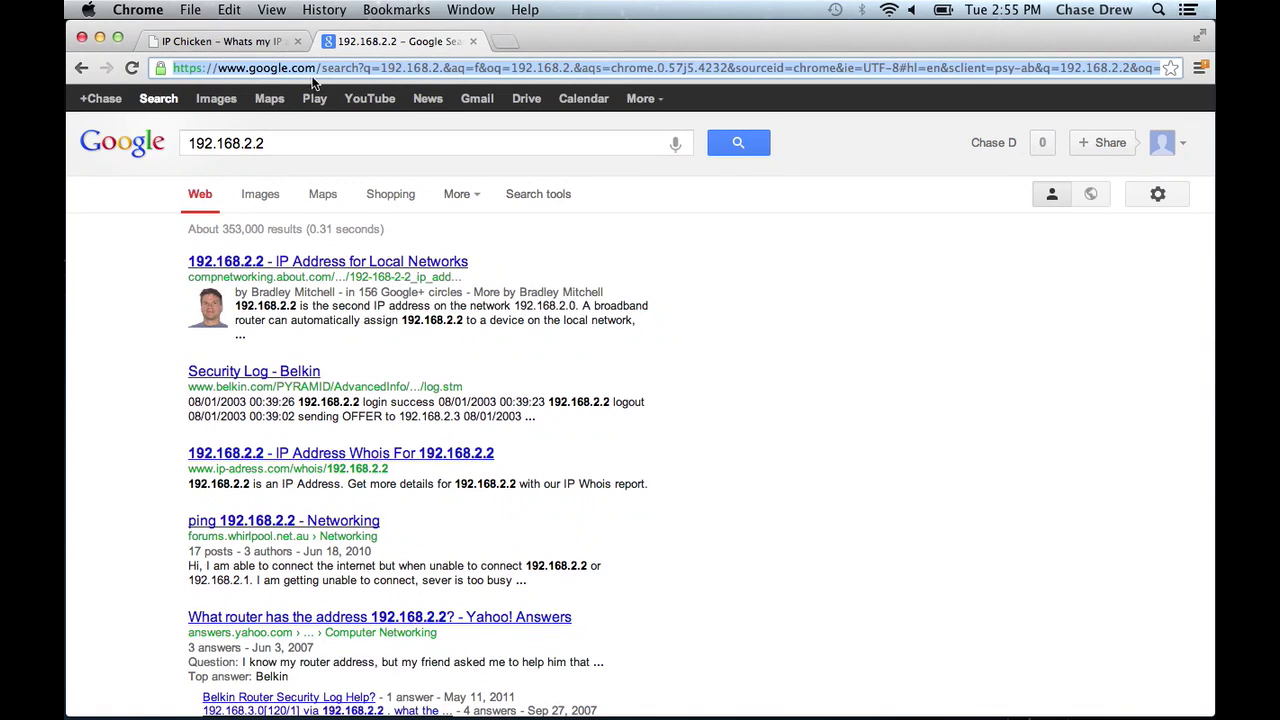
{"action": "type", "text": "192.168.2."}
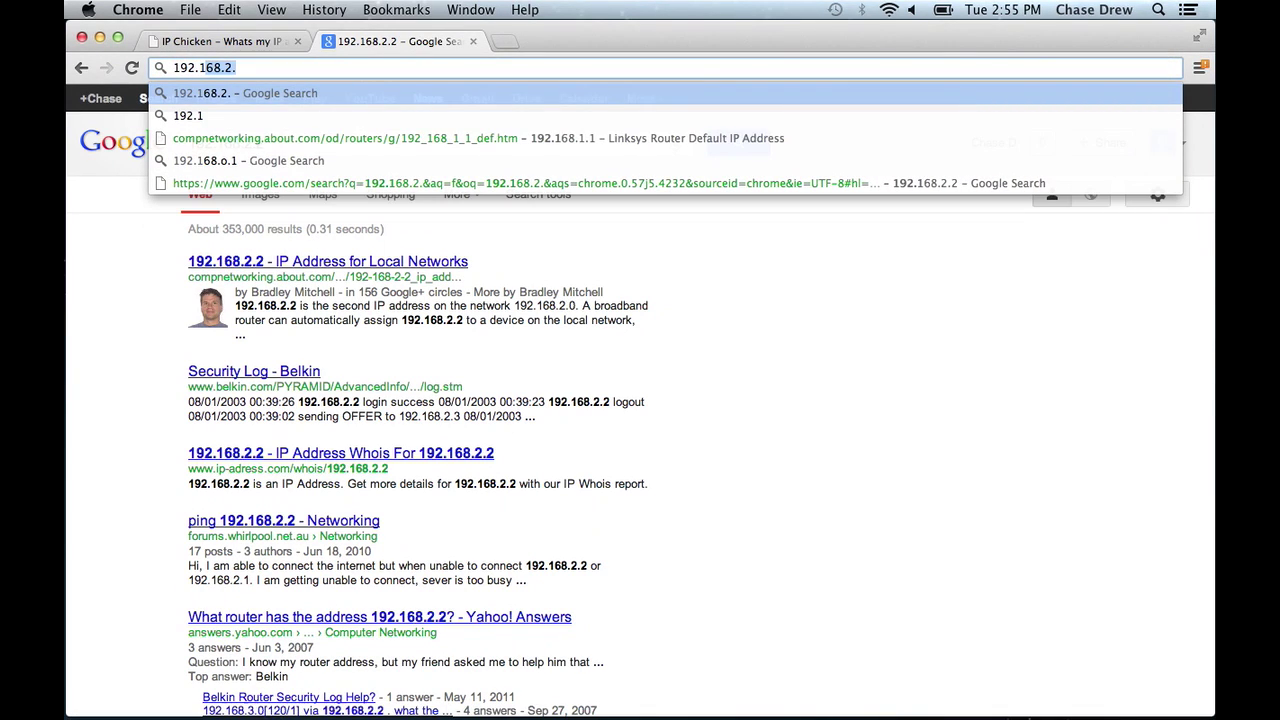
{"action": "type", "text": "2"}
{"action": "key", "text": "Return"}
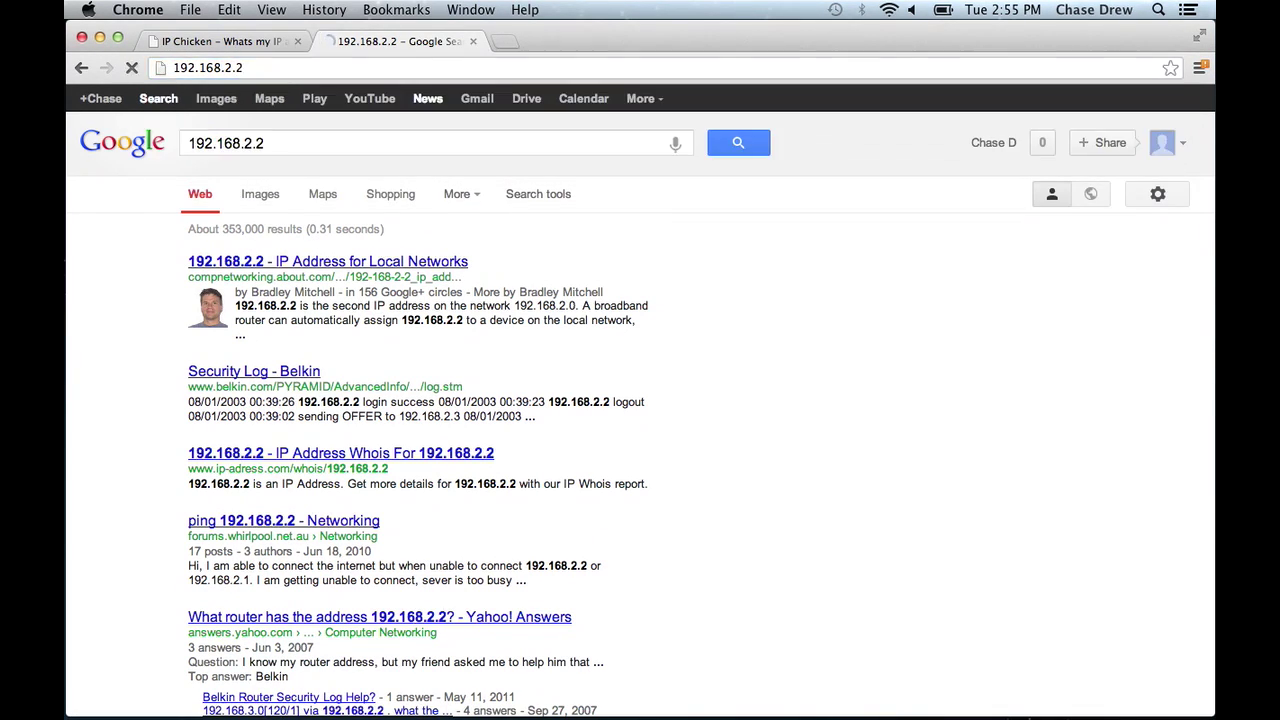
- Log in to the router and browse the Firewall URL, keyword and network services filter tabs
{"action": "left_click", "coordinate": [729, 243]}
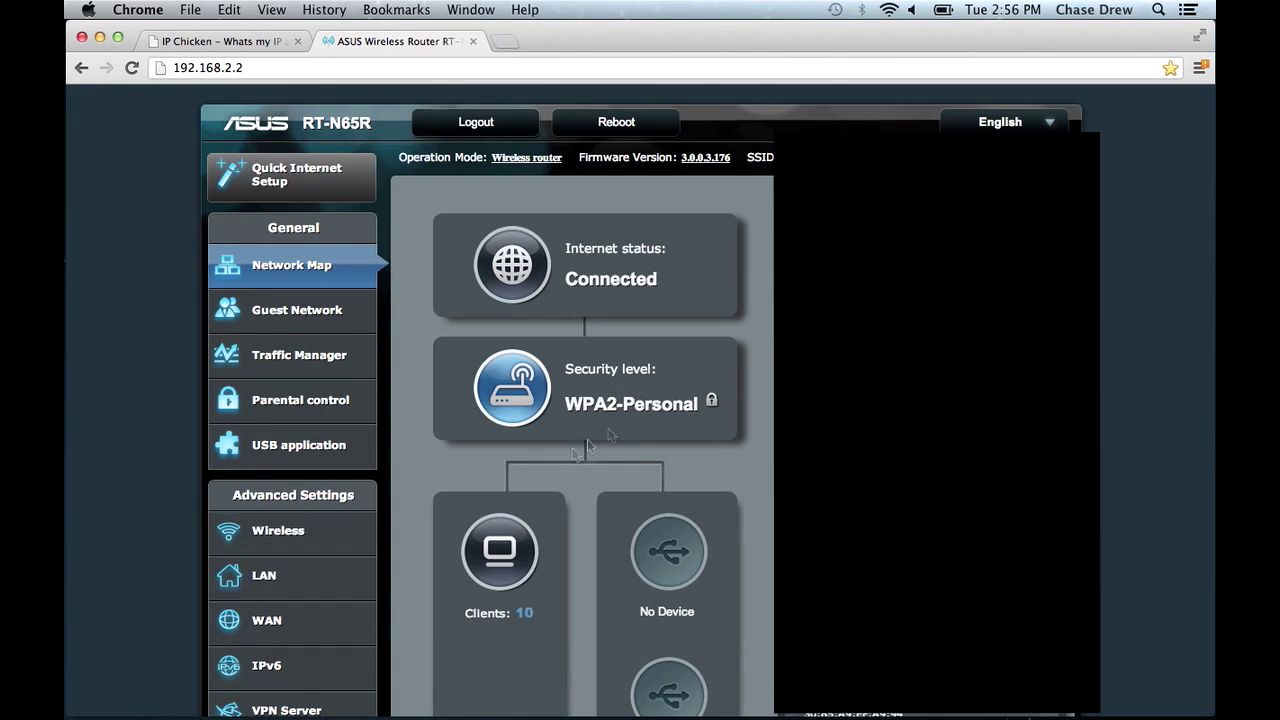
{"action": "scroll", "coordinate": [561, 459], "scroll_direction": "down", "scroll_amount": 5}
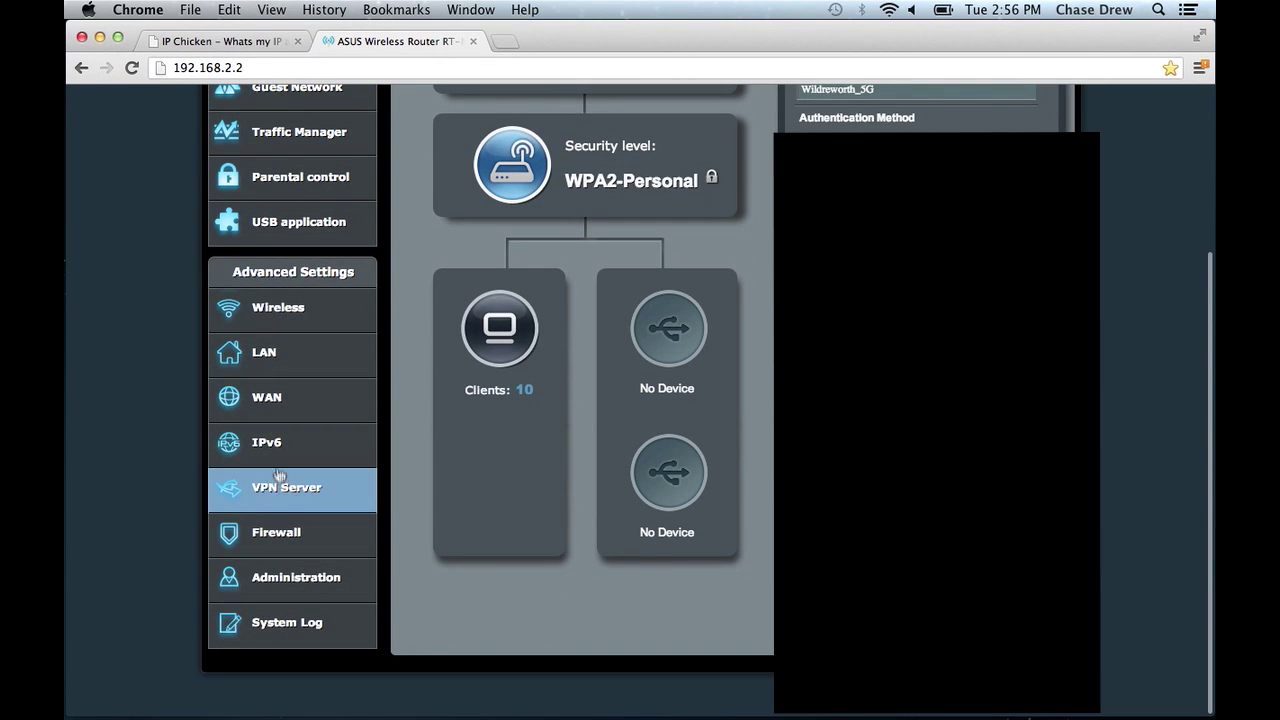
{"action": "left_click", "coordinate": [286, 528]}
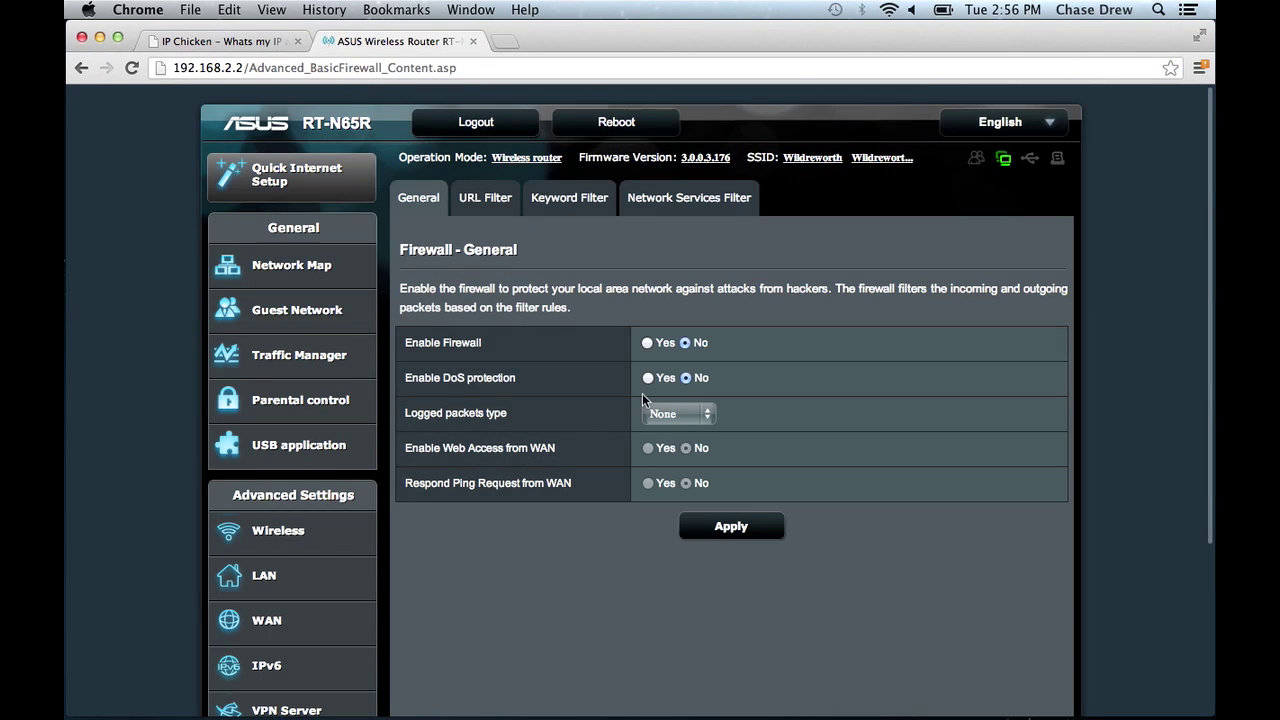
{"action": "left_click", "coordinate": [498, 203]}
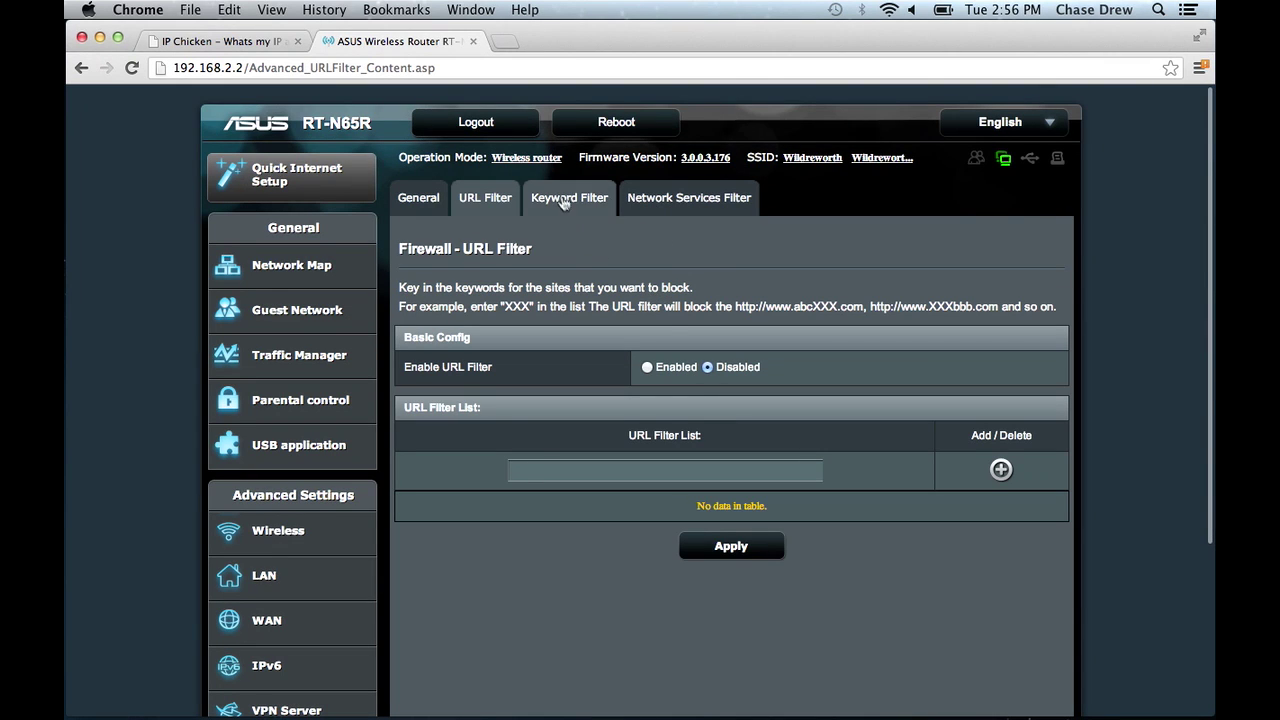
{"action": "left_click", "coordinate": [564, 199]}
{"action": "left_click", "coordinate": [688, 197]}
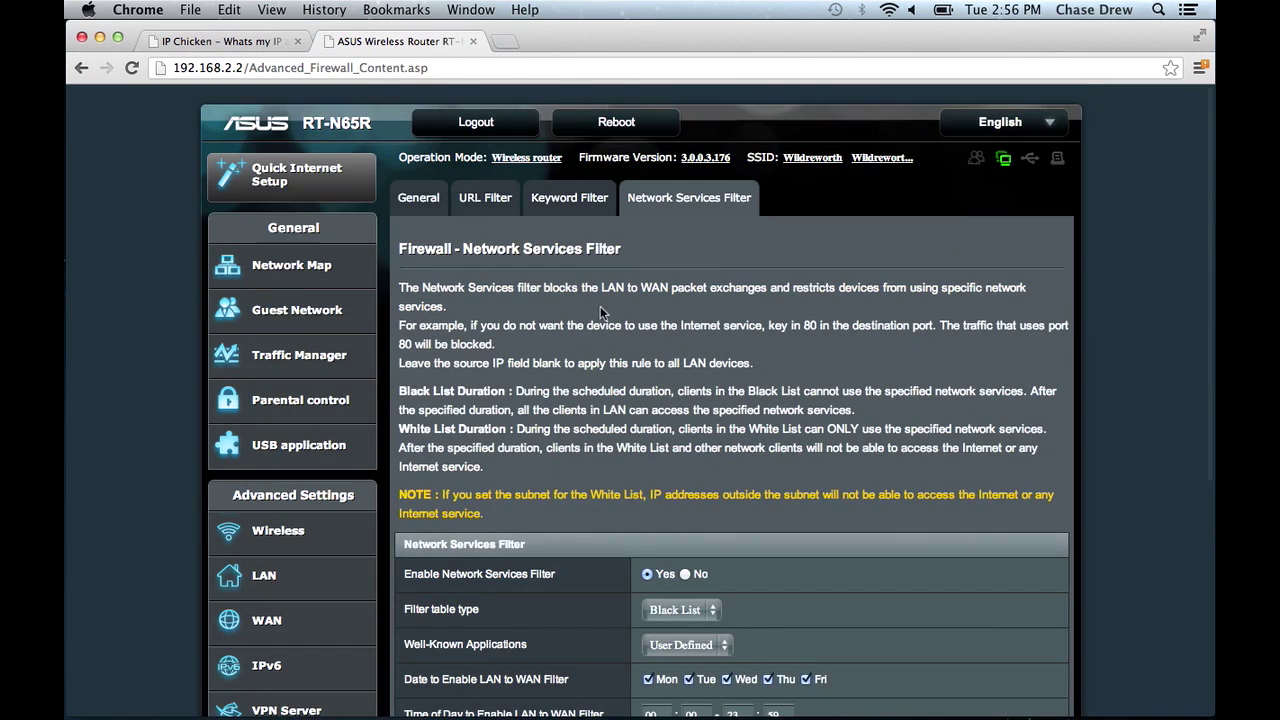
{"action": "scroll", "coordinate": [575, 433], "scroll_direction": "down", "scroll_amount": 10}
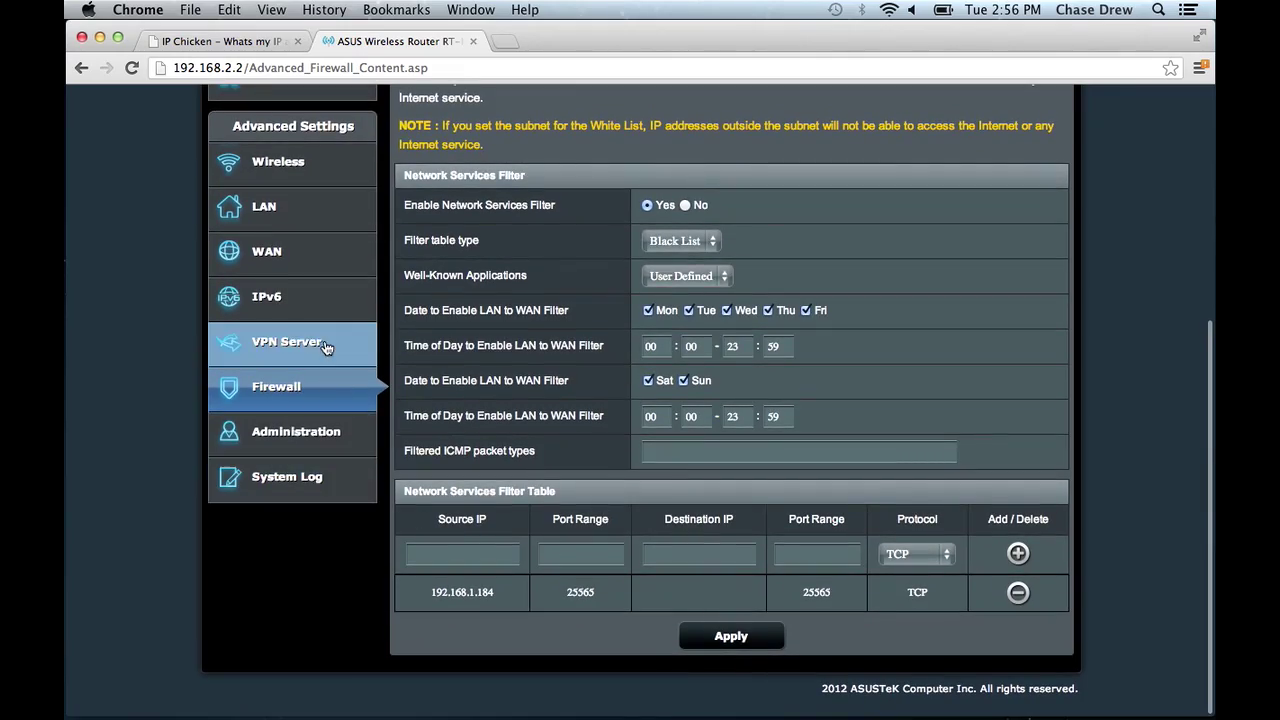
- Look through the VPN Server details, then reach the WAN Internet Connection settings
{"action": "left_click", "coordinate": [310, 345]}
{"action": "scroll", "coordinate": [602, 391], "scroll_direction": "down", "scroll_amount": 3}
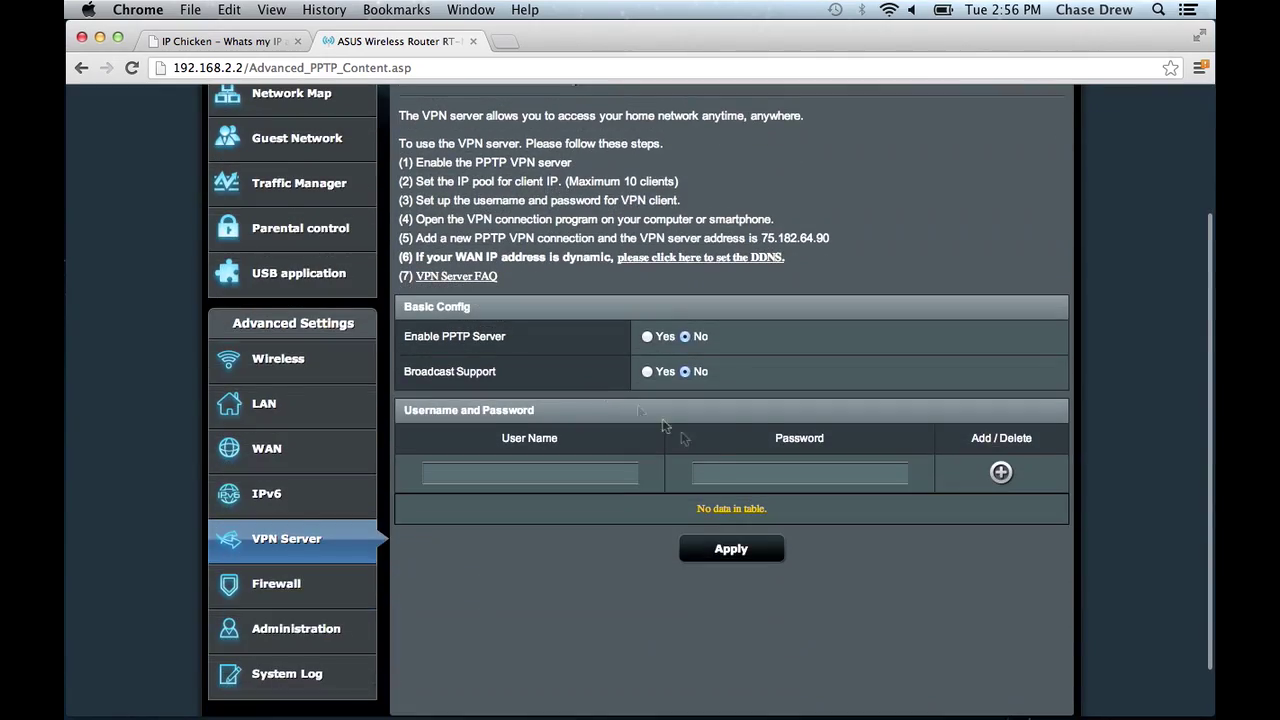
{"action": "scroll", "coordinate": [681, 431], "scroll_direction": "up", "scroll_amount": 3}
{"action": "left_click", "coordinate": [508, 198]}
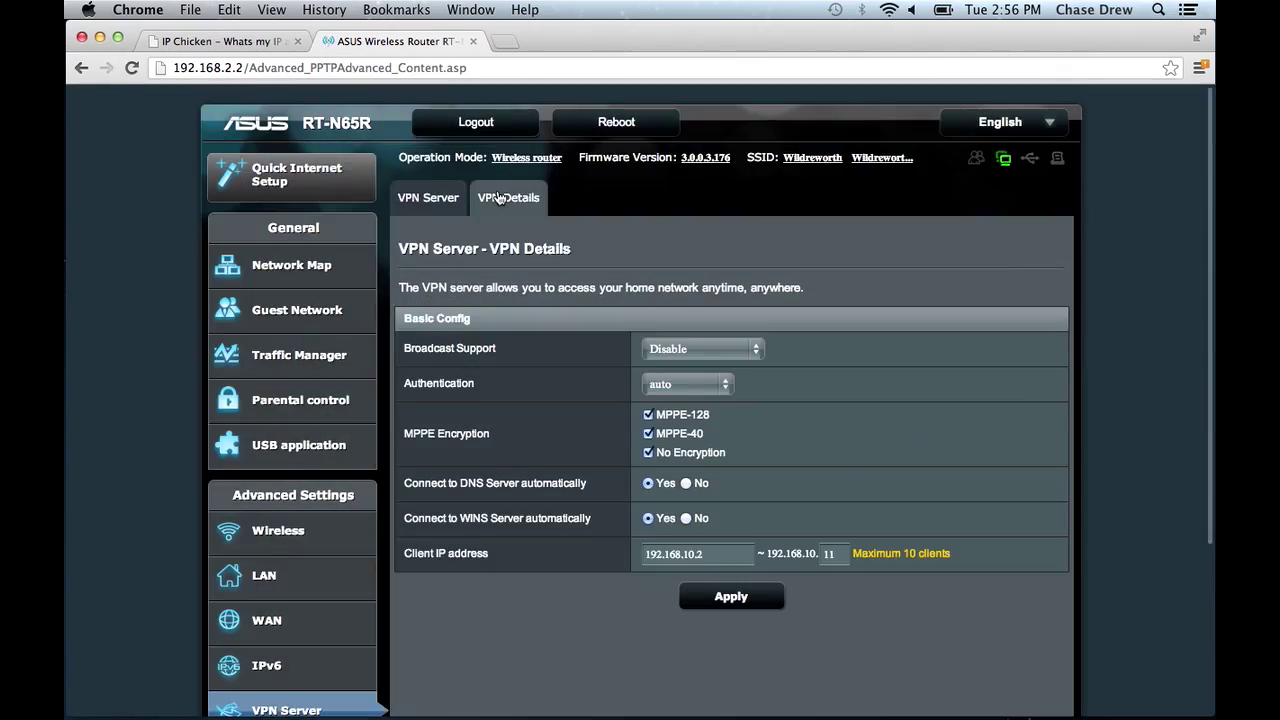
{"action": "left_click", "coordinate": [262, 665]}
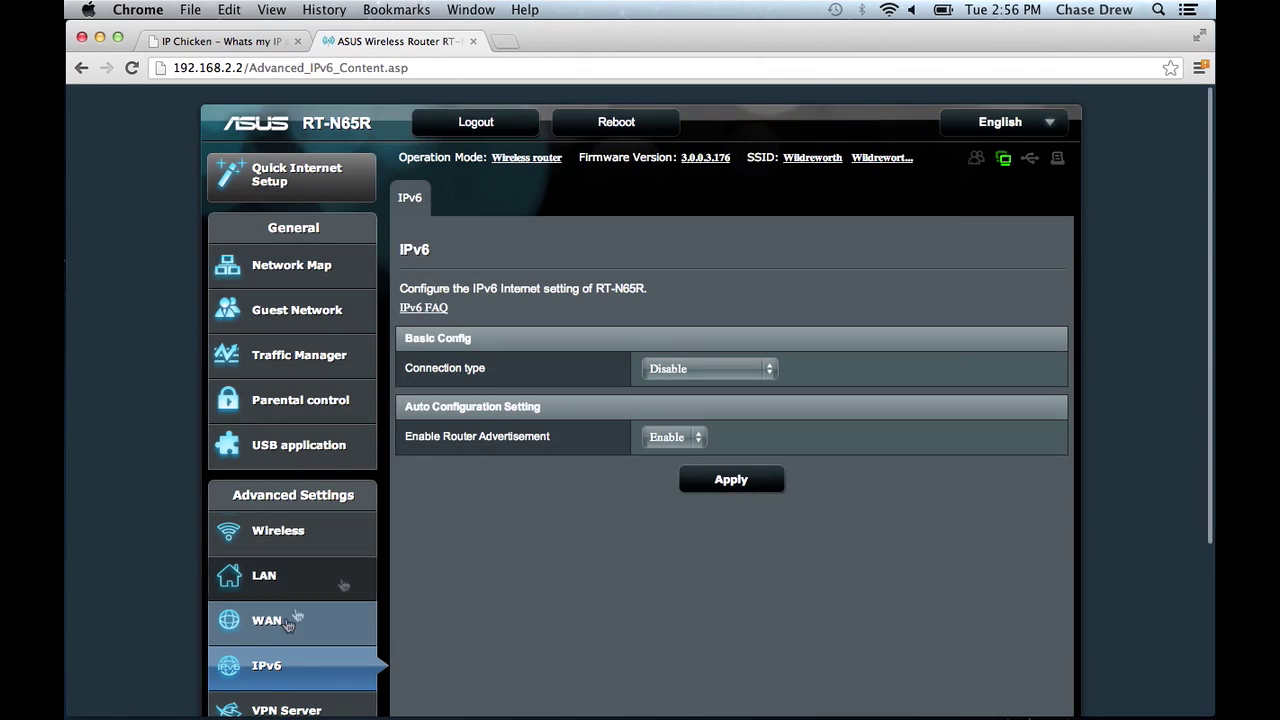
{"action": "left_click", "coordinate": [274, 635]}
{"action": "scroll", "coordinate": [548, 539], "scroll_direction": "down", "scroll_amount": 5}
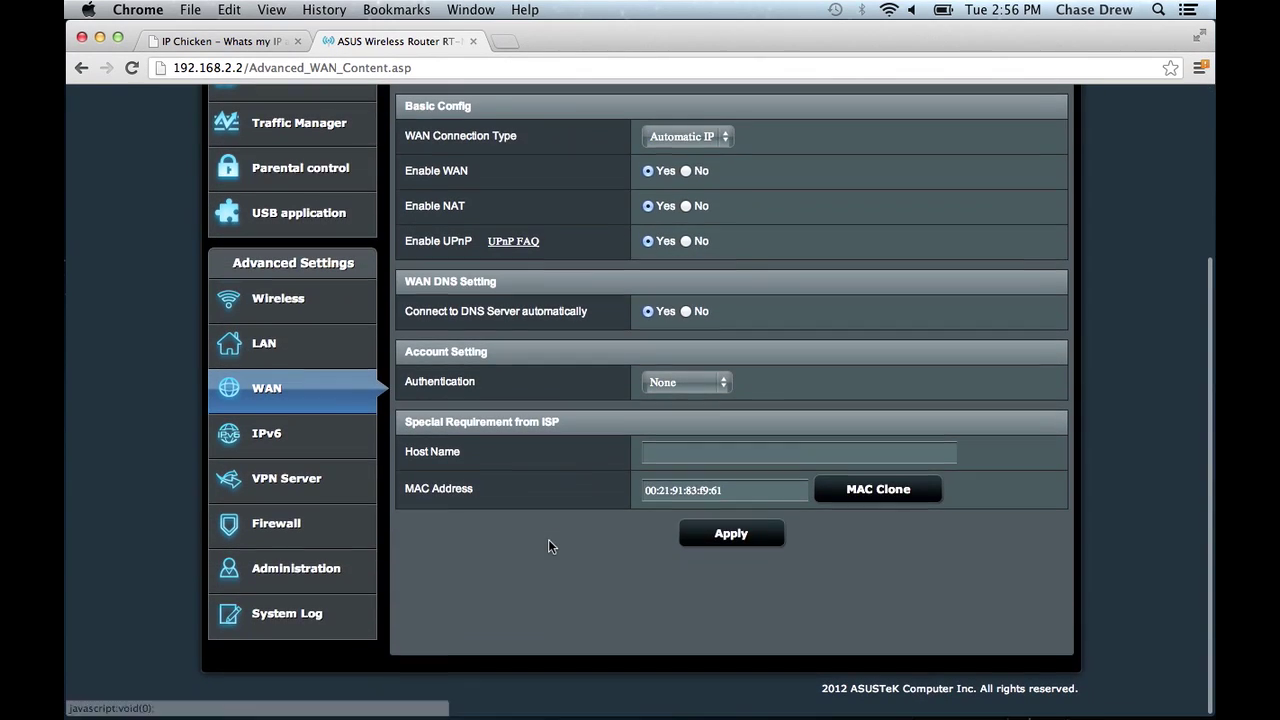
{"action": "scroll", "coordinate": [741, 511], "scroll_direction": "up", "scroll_amount": 5}
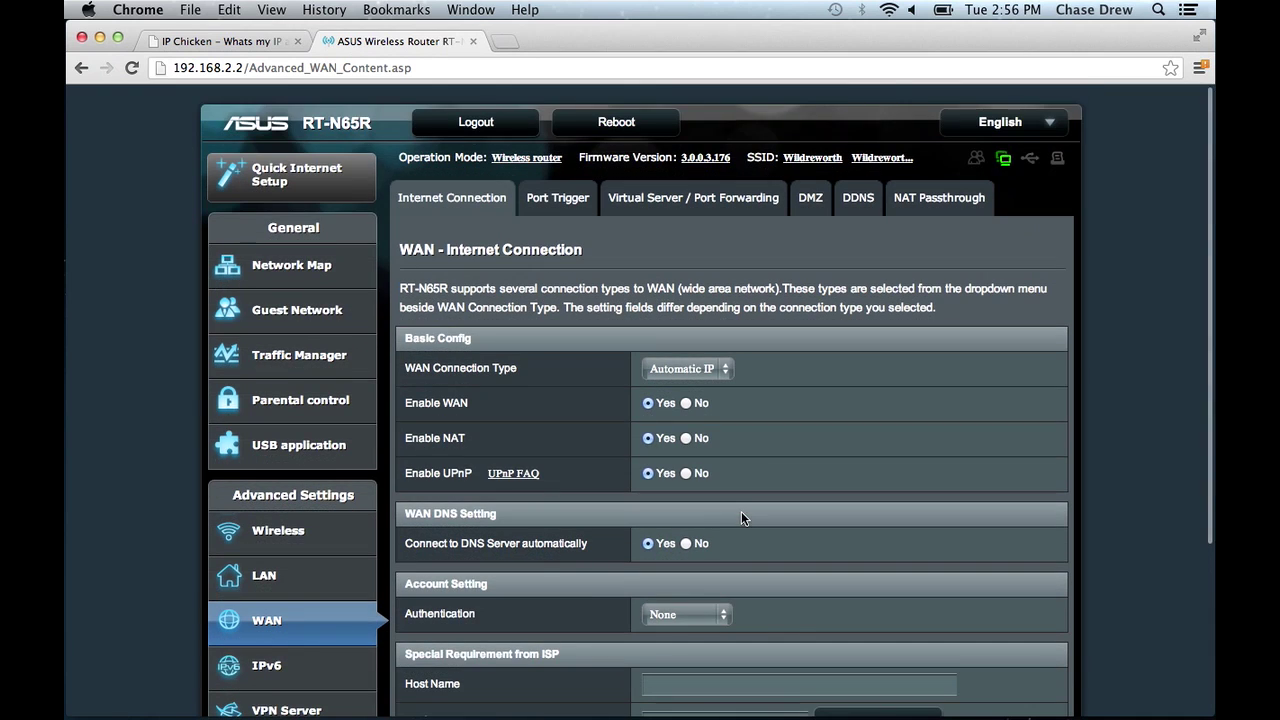
{"action": "scroll", "coordinate": [741, 511], "scroll_direction": "down", "scroll_amount": 1}
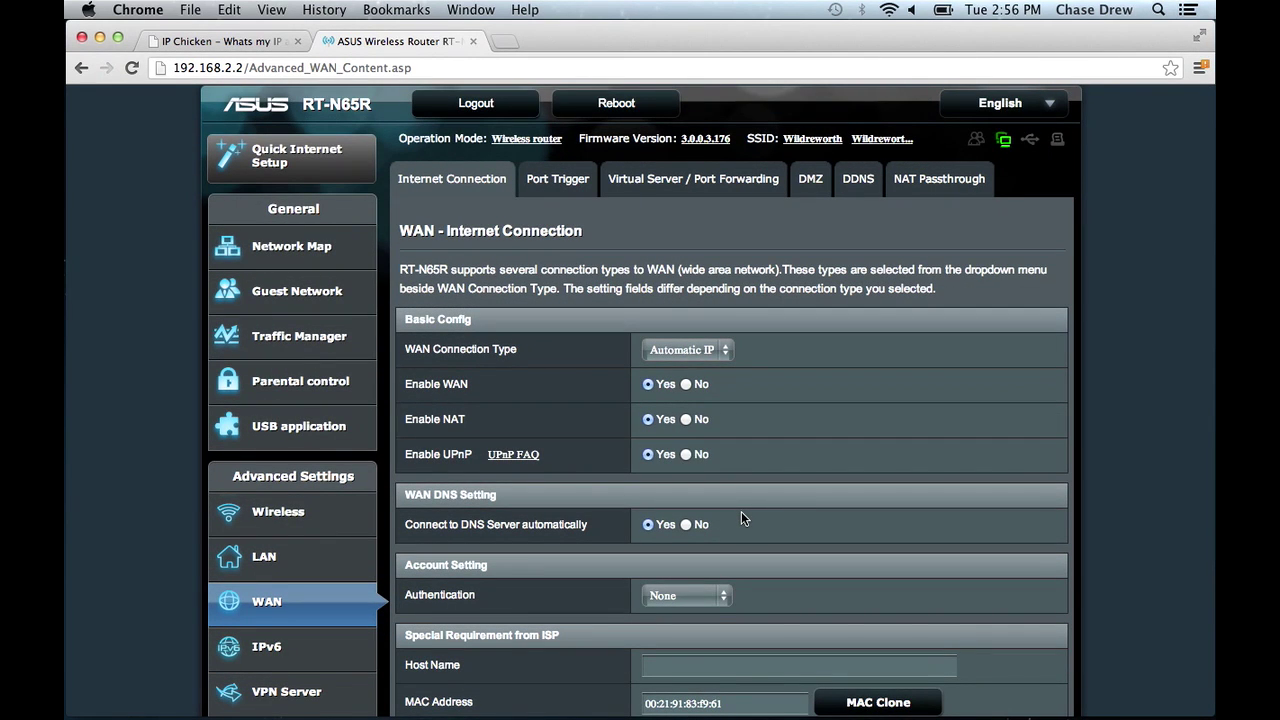
{"action": "scroll", "coordinate": [741, 511], "scroll_direction": "down", "scroll_amount": 4}
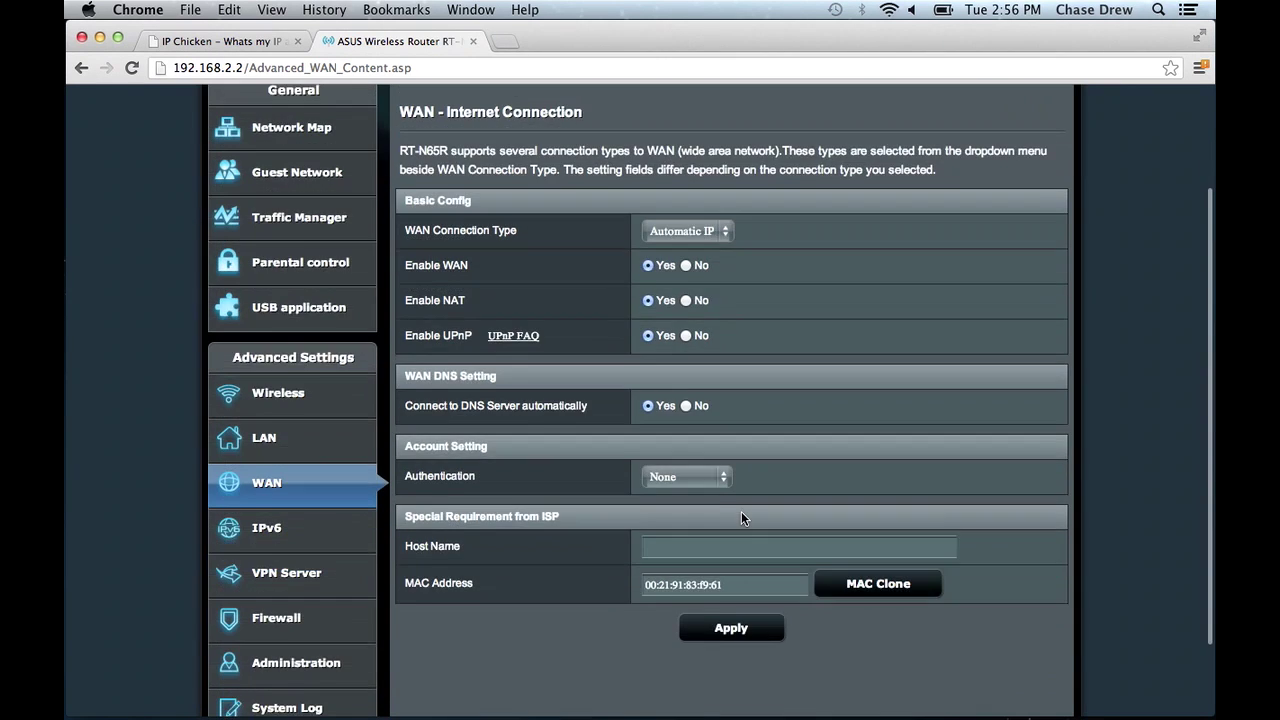
{"action": "scroll", "coordinate": [741, 511], "scroll_direction": "up", "scroll_amount": 3}
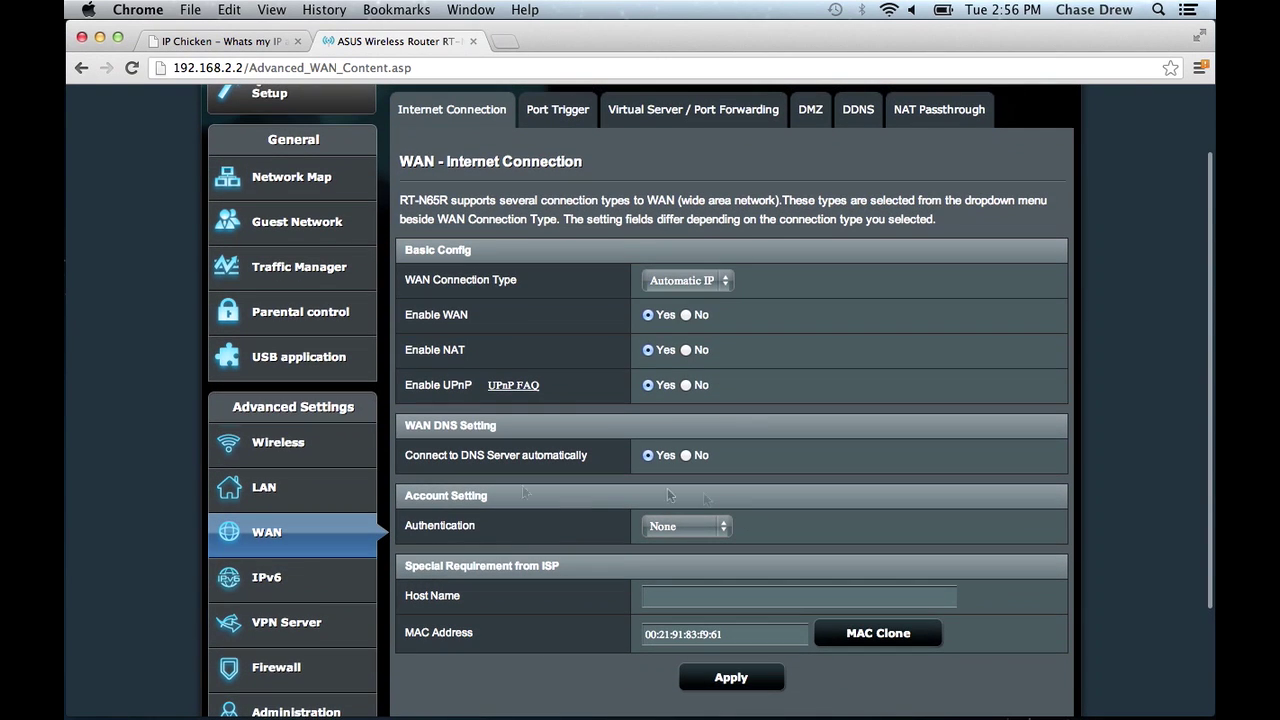
{"action": "scroll", "coordinate": [248, 588], "scroll_direction": "up", "scroll_amount": 1}
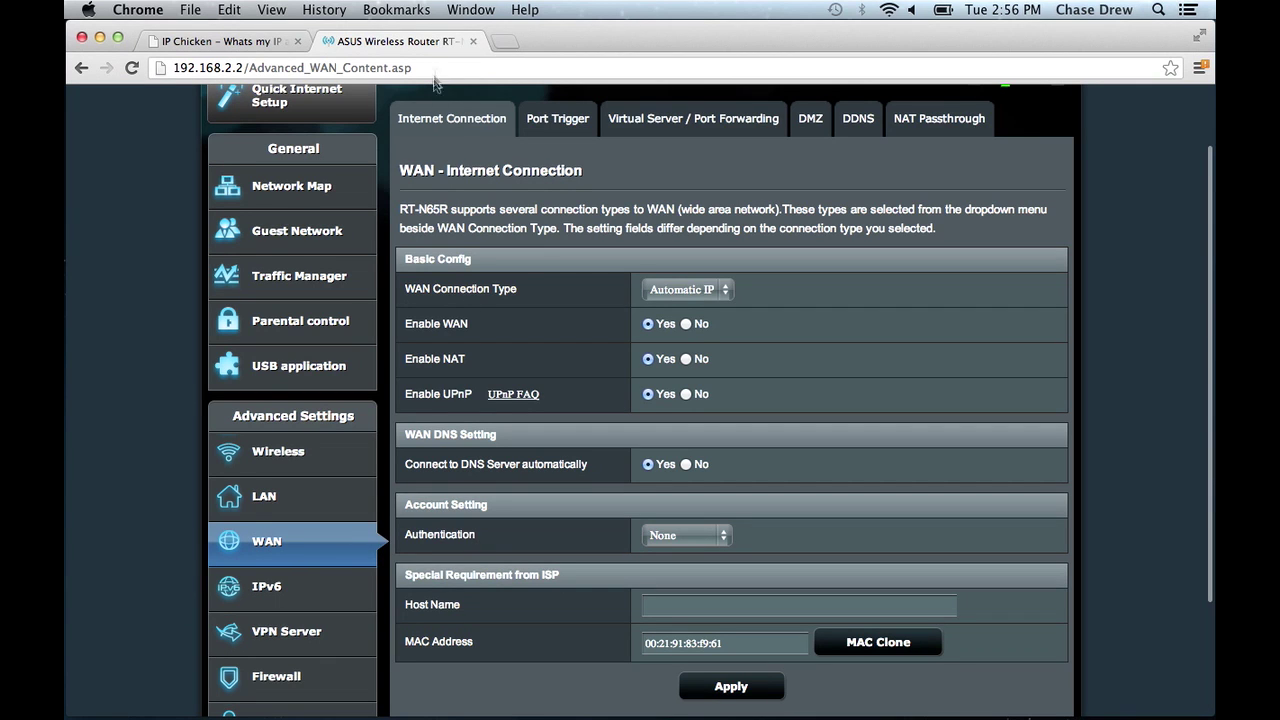
{"action": "scroll", "coordinate": [440, 120], "scroll_direction": "up", "scroll_amount": 3}
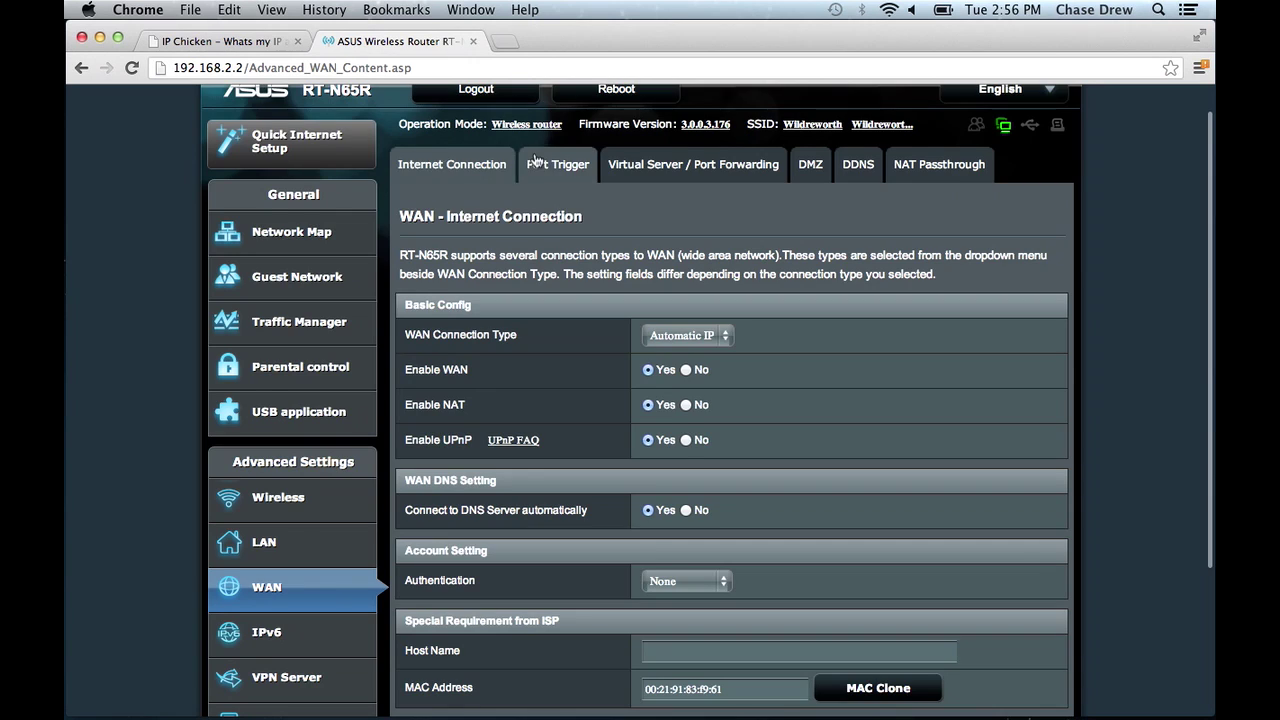
{"action": "scroll", "coordinate": [536, 160], "scroll_direction": "down", "scroll_amount": 5}
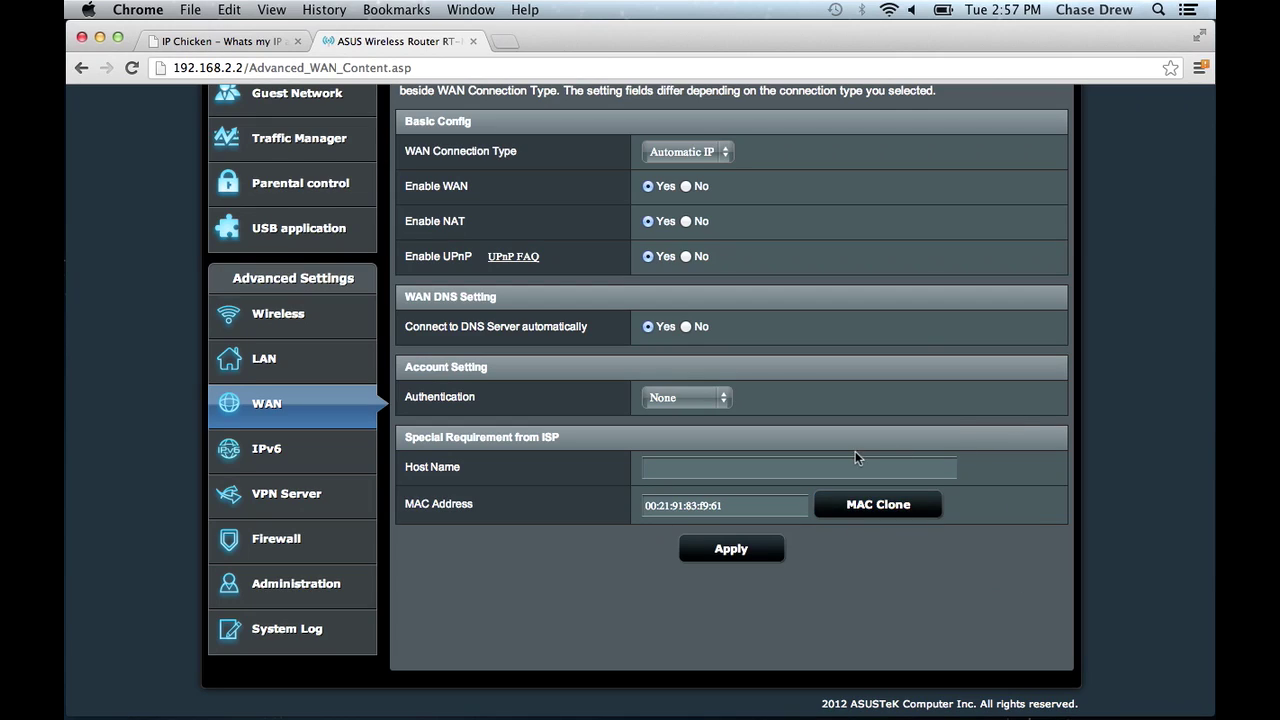
{"action": "scroll", "coordinate": [757, 423], "scroll_direction": "up", "scroll_amount": 3}
{"action": "scroll", "coordinate": [757, 423], "scroll_direction": "up", "scroll_amount": 3}
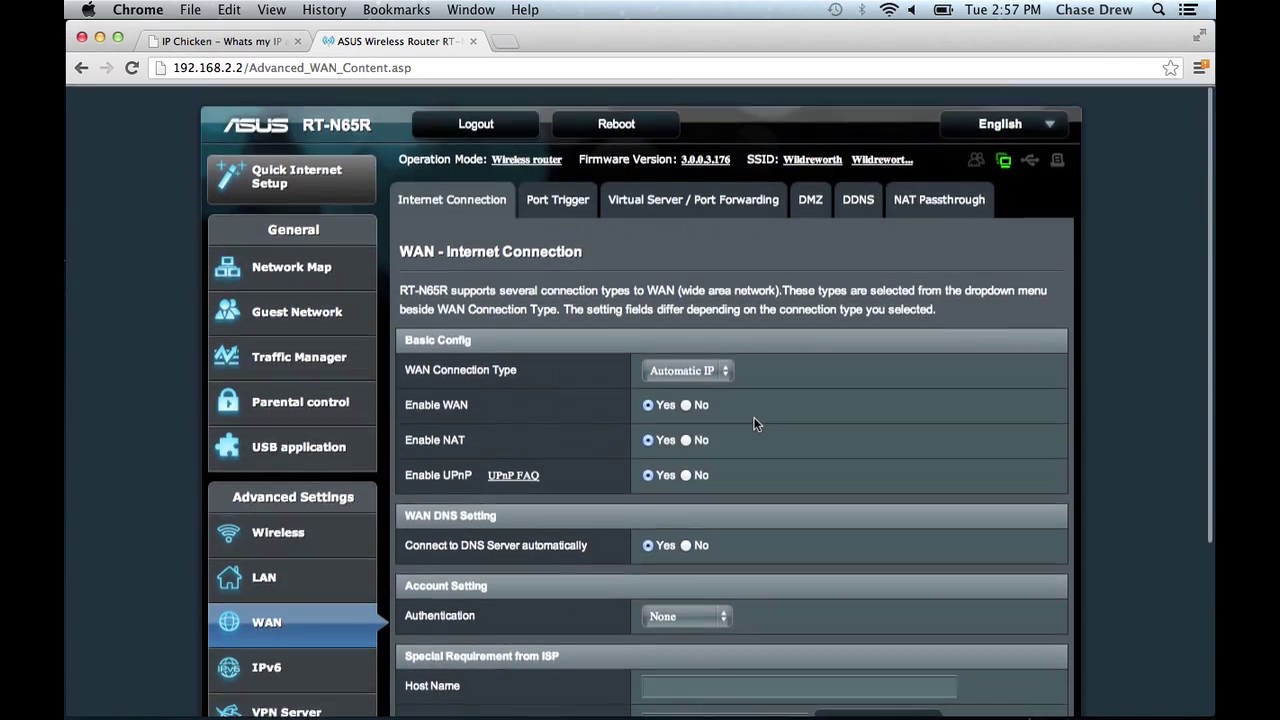
{"action": "scroll", "coordinate": [757, 423], "scroll_direction": "down", "scroll_amount": 5}
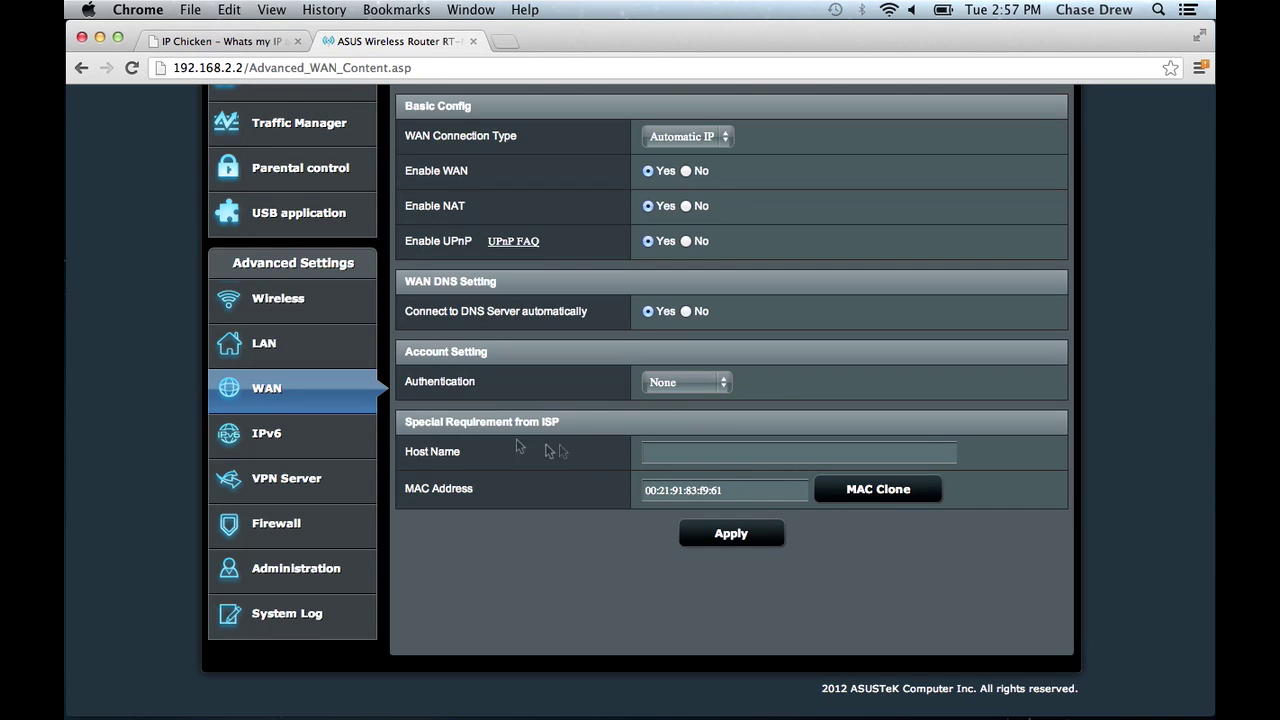
{"action": "left_click", "coordinate": [875, 495]}
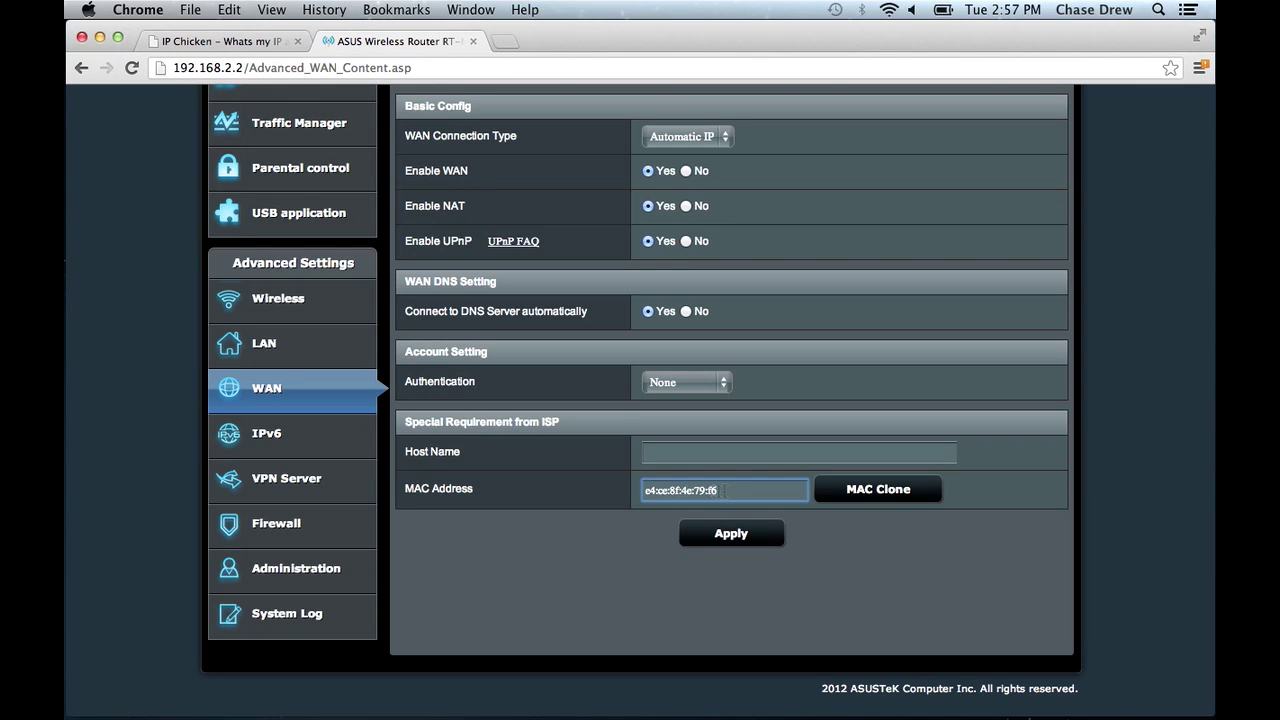
- Change the cloned WAN MAC address's last character from f6 to f5 and apply it
{"action": "left_click_drag", "start_coordinate": [724, 490], "coordinate": [586, 487]}
{"action": "left_click", "coordinate": [737, 490]}
{"action": "key", "text": "super+equal"}
{"action": "key", "text": "super+equal"}
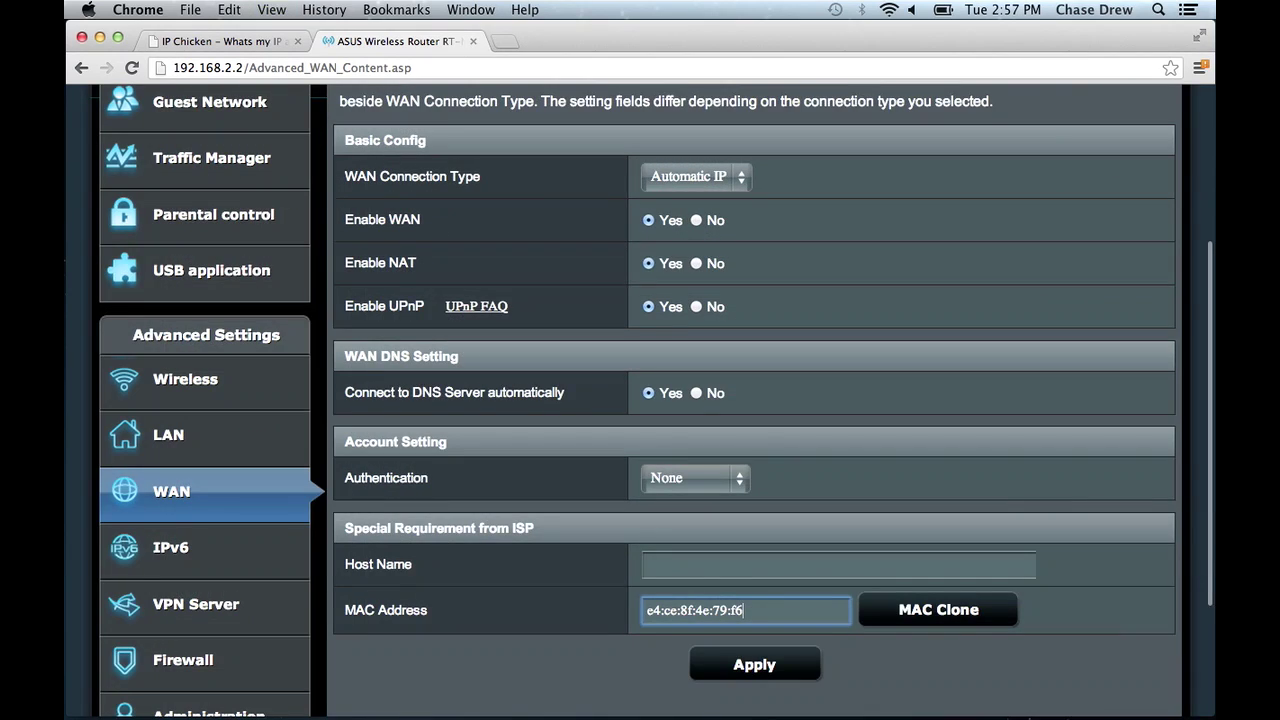
{"action": "key", "text": "super+equal"}
{"action": "key", "text": "super+equal"}
{"action": "scroll", "coordinate": [844, 512], "scroll_direction": "down", "scroll_amount": 5}
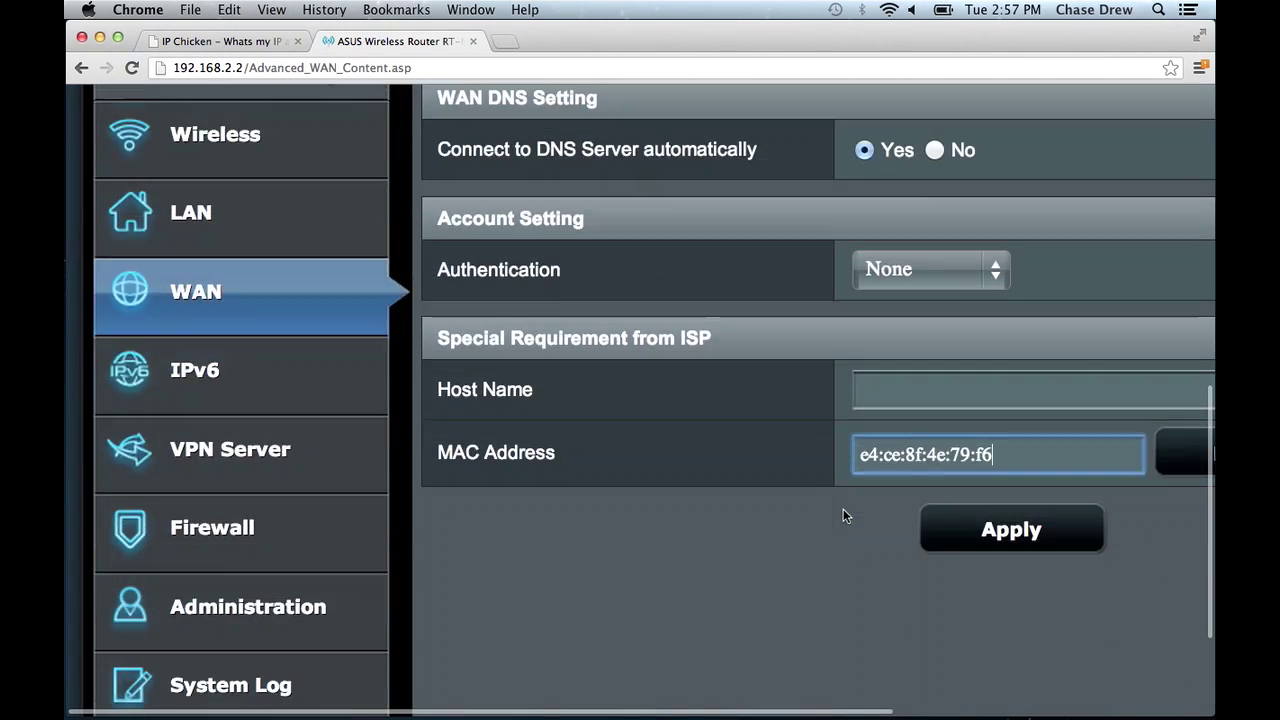
{"action": "scroll", "coordinate": [844, 514], "scroll_direction": "right", "scroll_amount": 3}
{"action": "scroll", "coordinate": [844, 518], "scroll_direction": "right", "scroll_amount": 2}
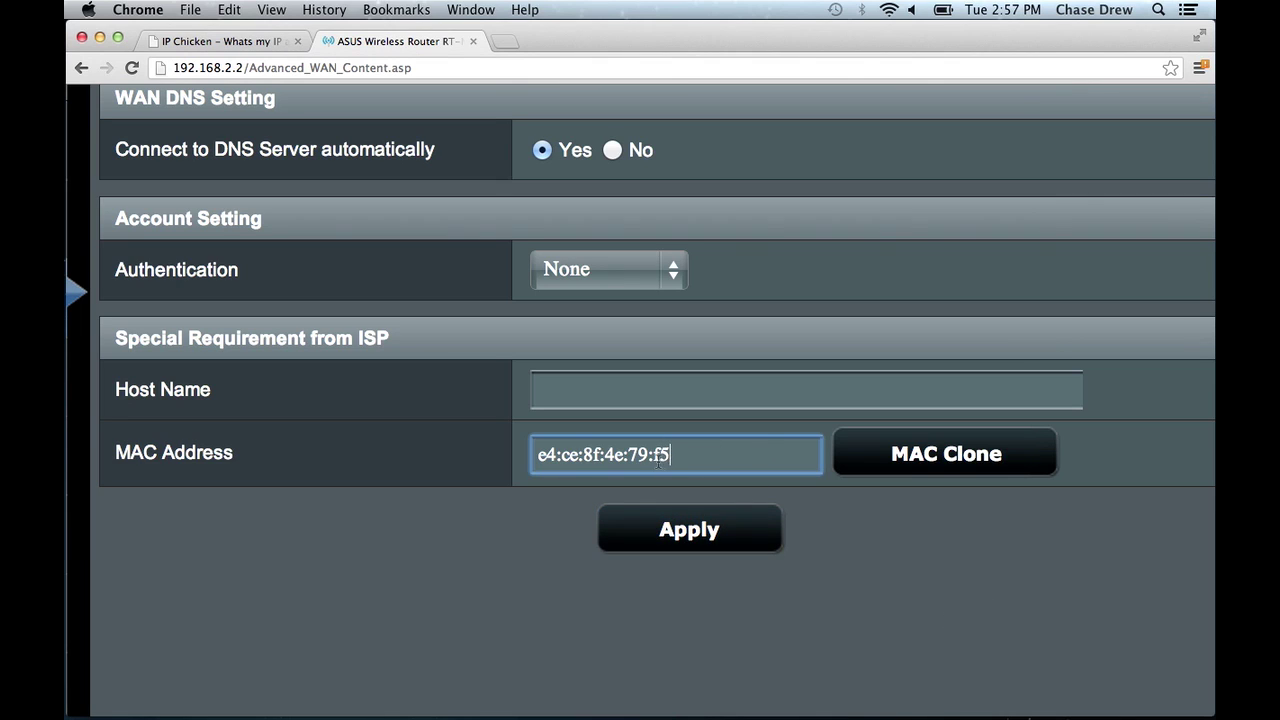
{"action": "left_click", "coordinate": [703, 540]}
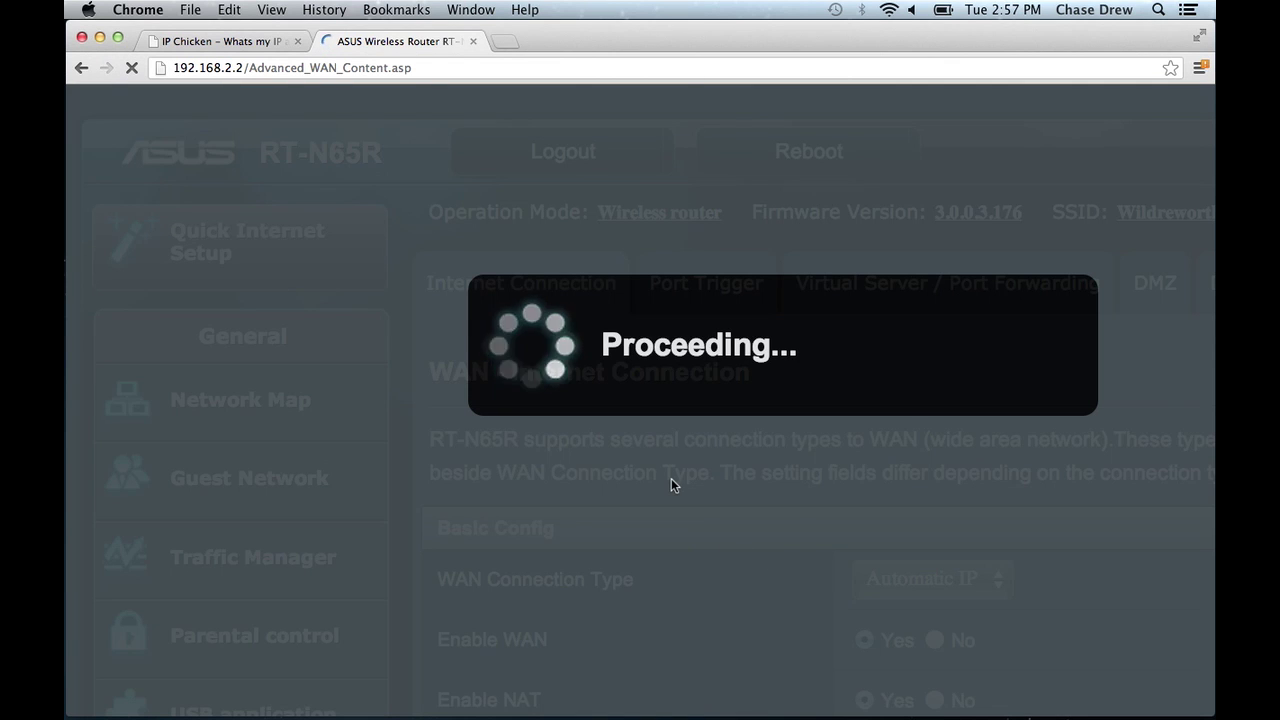
- Reset the page zoom and wait for the WAN MAC change to finish applying
{"action": "key", "text": "super+minus"}
{"action": "key", "text": "super+minus"}
{"action": "key", "text": "super+minus"}
{"action": "key", "text": "super+equal"}
{"action": "key", "text": "super+equal"}
{"action": "key", "text": "super+equal"}
{"action": "key", "text": "super+equal"}
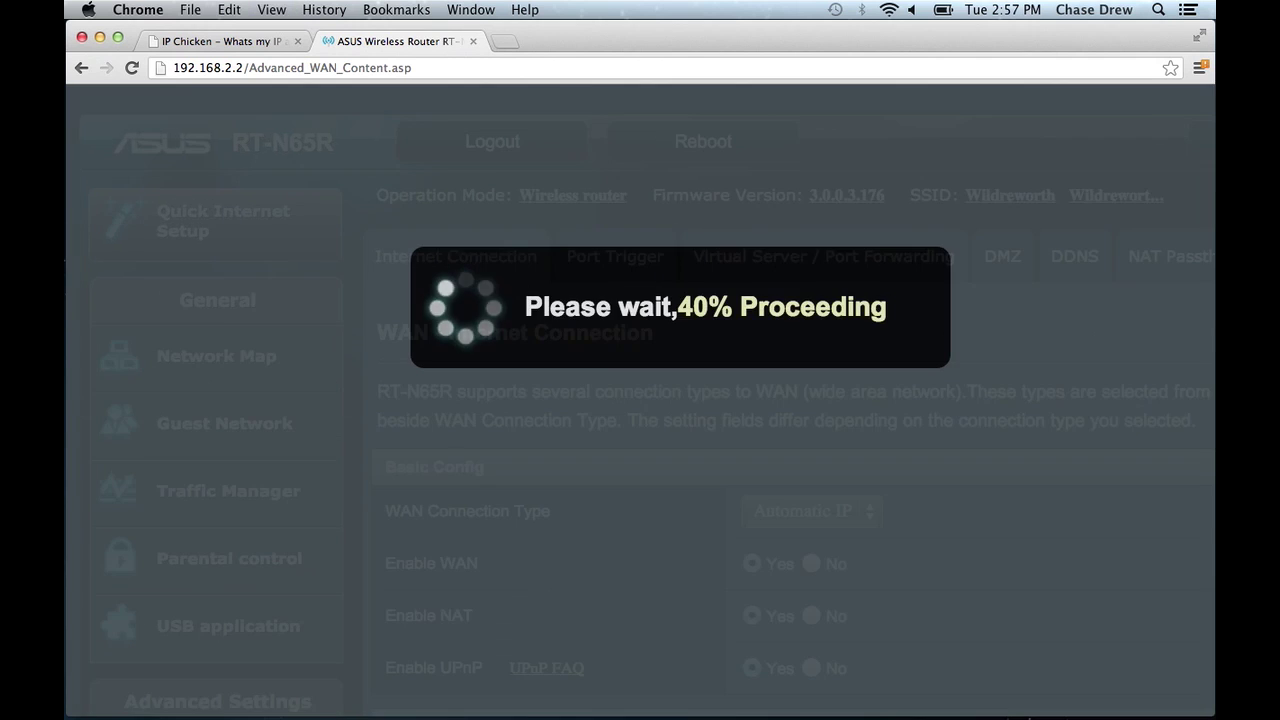
{"action": "key", "text": "super+minus"}
{"action": "key", "text": "super+minus"}
{"action": "key", "text": "super+minus"}
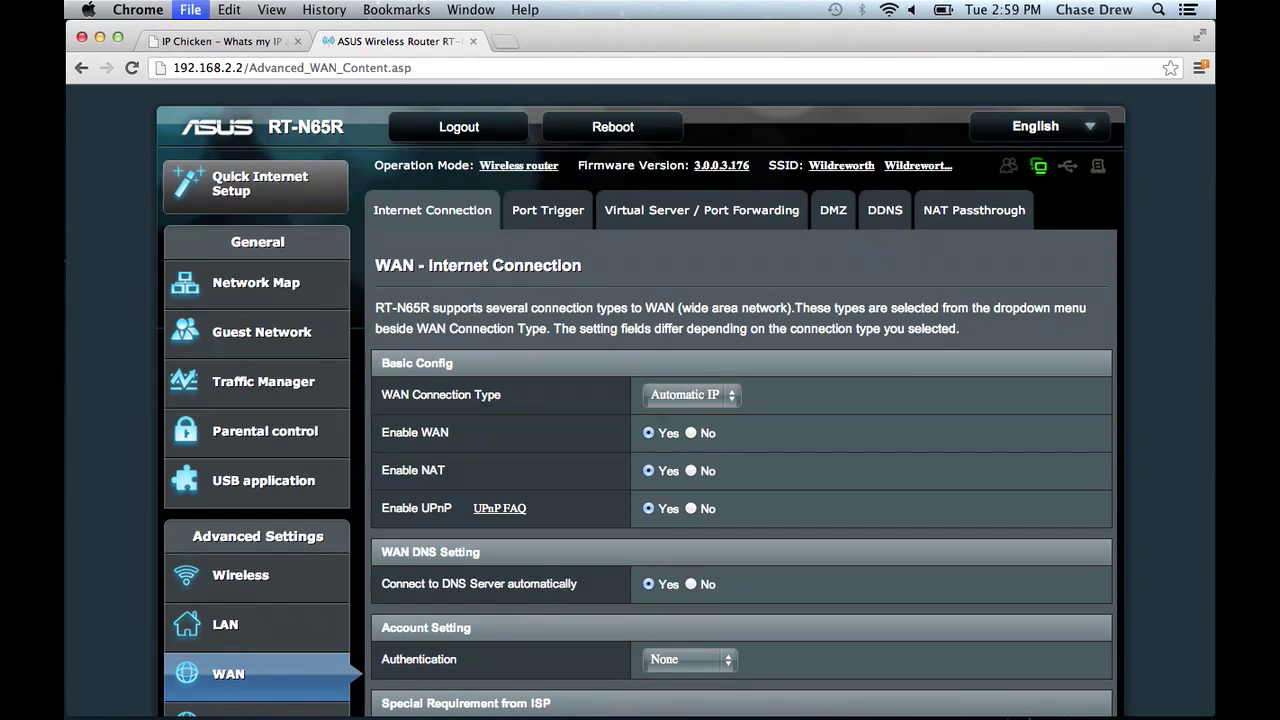
{"action": "key", "text": "super+t"}
- Repeatedly try loading google.com to test whether the internet connection is back
{"action": "type", "text": "google.com"}
{"action": "key", "text": "Return"}
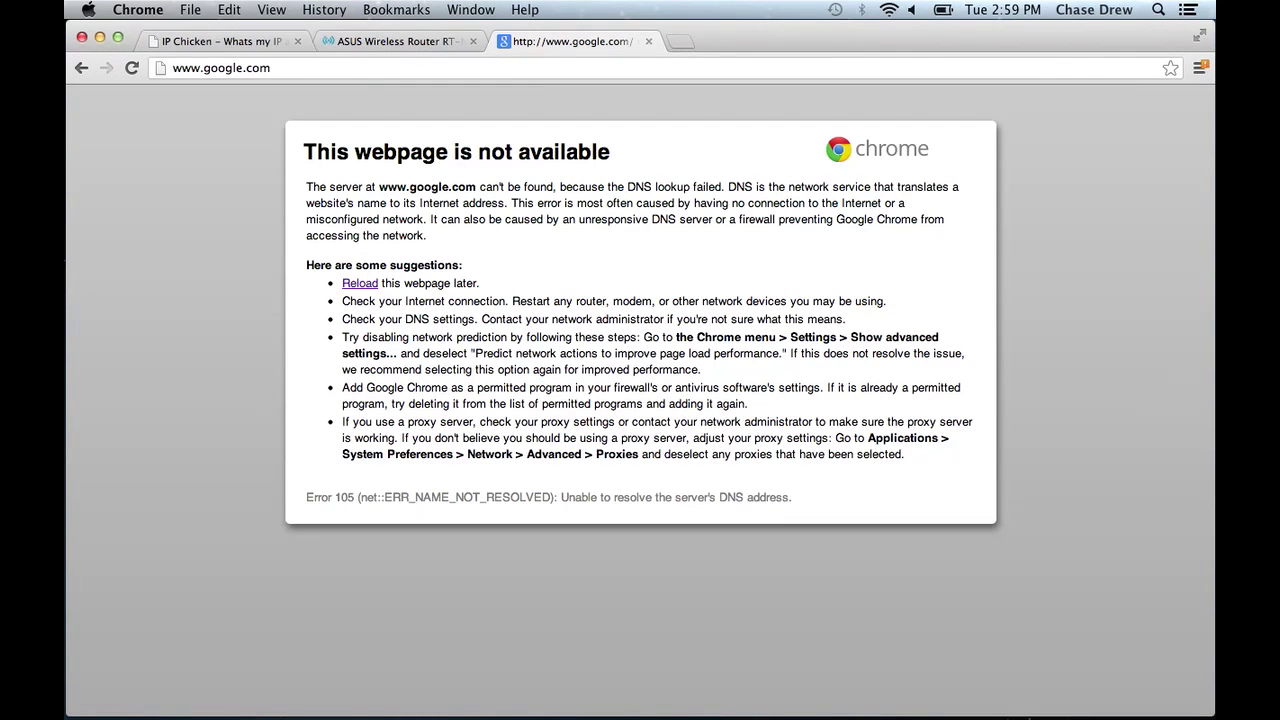
{"action": "left_click", "coordinate": [302, 72]}
{"action": "type", "text": "google.com"}
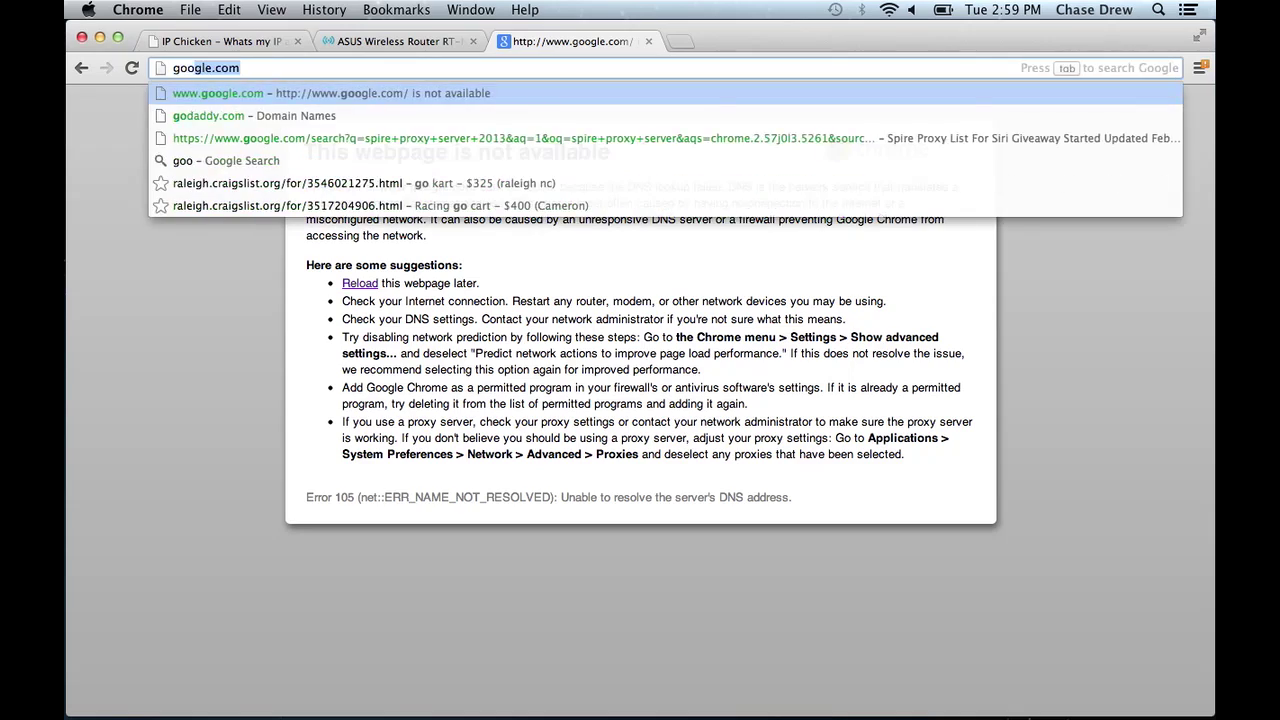
{"action": "key", "text": "Return"}
{"action": "left_click", "coordinate": [328, 68]}
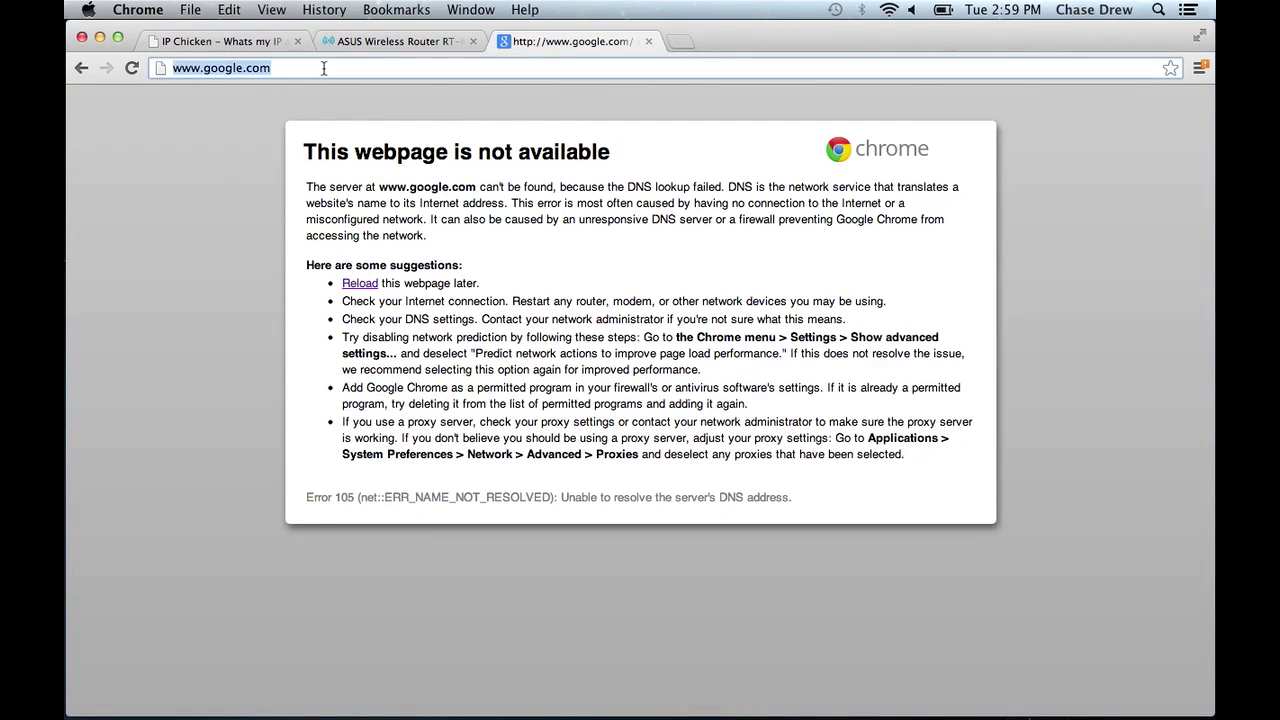
{"action": "type", "text": "google.com"}
{"action": "key", "text": "Return"}
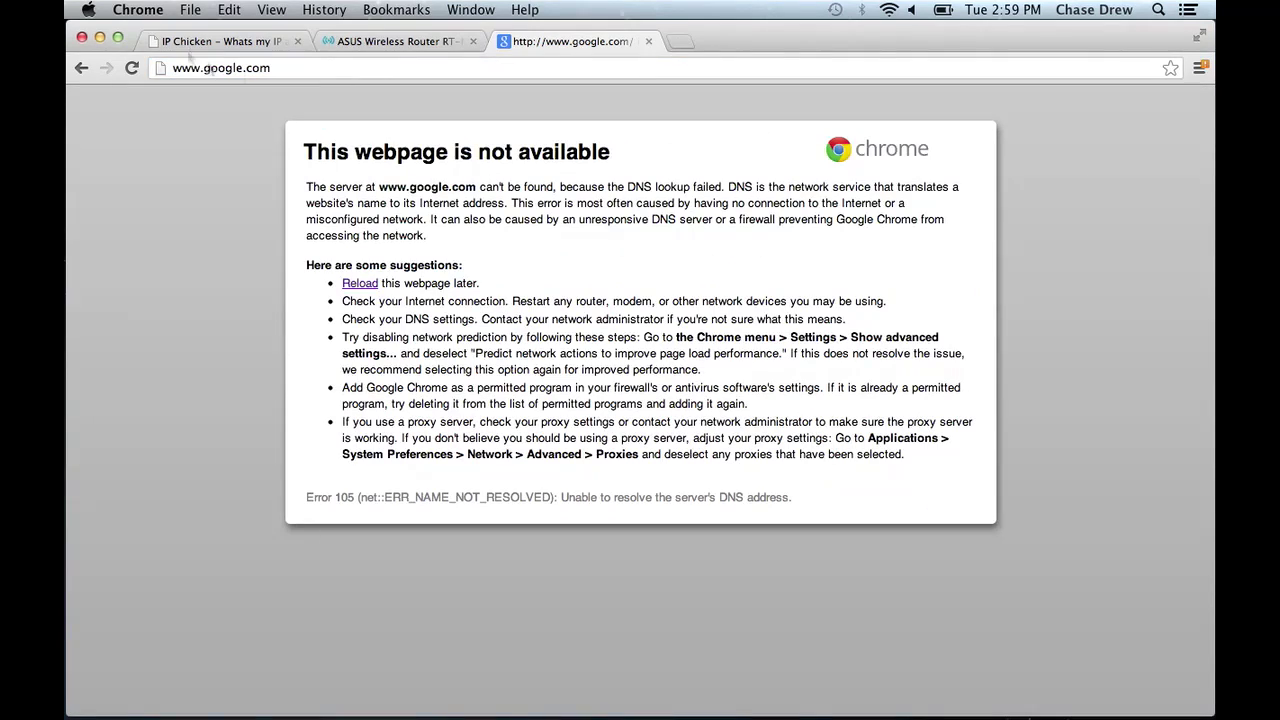
{"action": "left_click", "coordinate": [294, 67]}
{"action": "key", "text": "Return"}
- Turn Wi-Fi off and back on to restore the connection
{"action": "left_click", "coordinate": [893, 10]}
{"action": "left_click", "coordinate": [912, 50]}
{"action": "left_click", "coordinate": [893, 10]}
{"action": "left_click", "coordinate": [905, 49]}
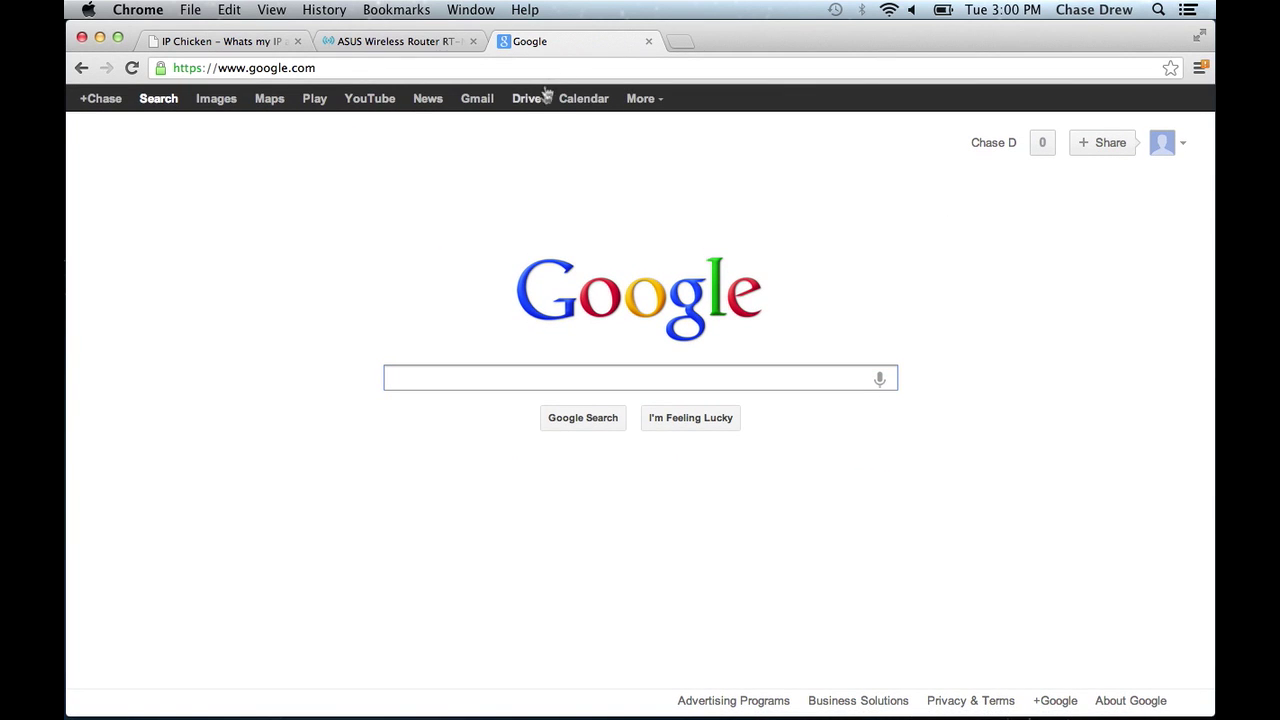
- Reload IP Chicken and check the Current IP, now ending in .218 instead of .90
{"action": "left_click", "coordinate": [336, 70]}
{"action": "type", "text": "ipchicken"}
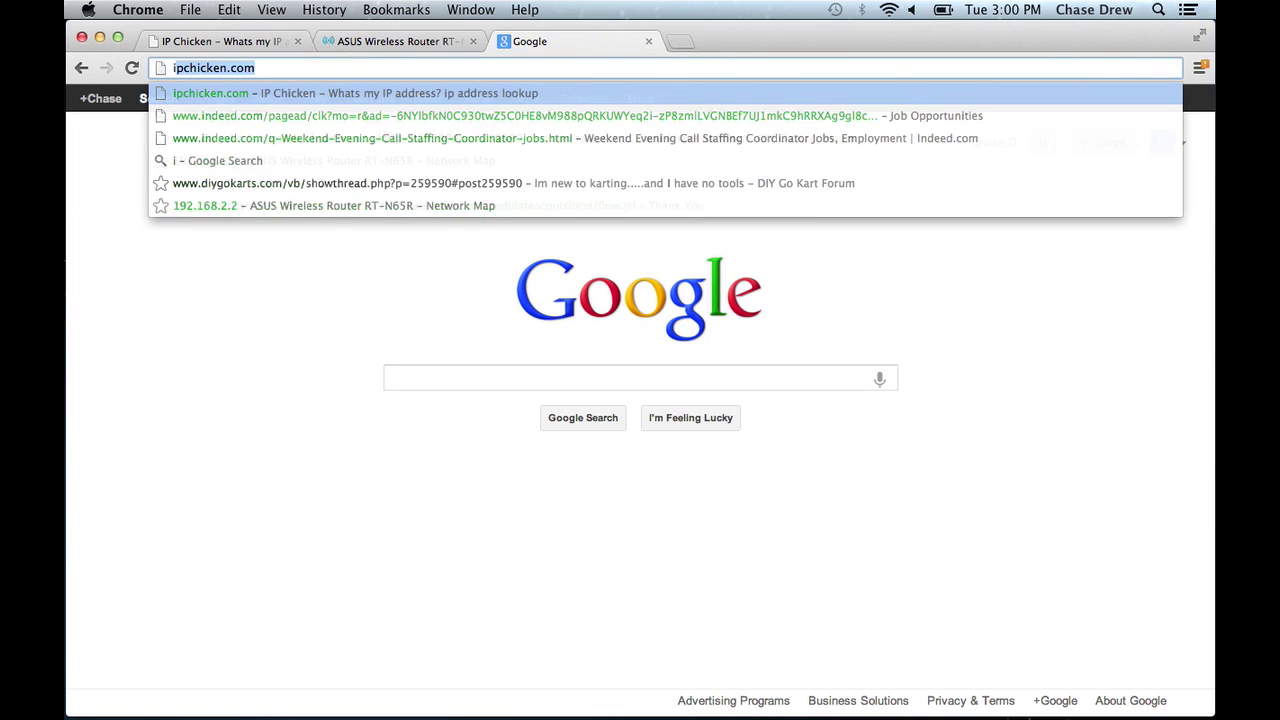
{"action": "key", "text": "Return"}
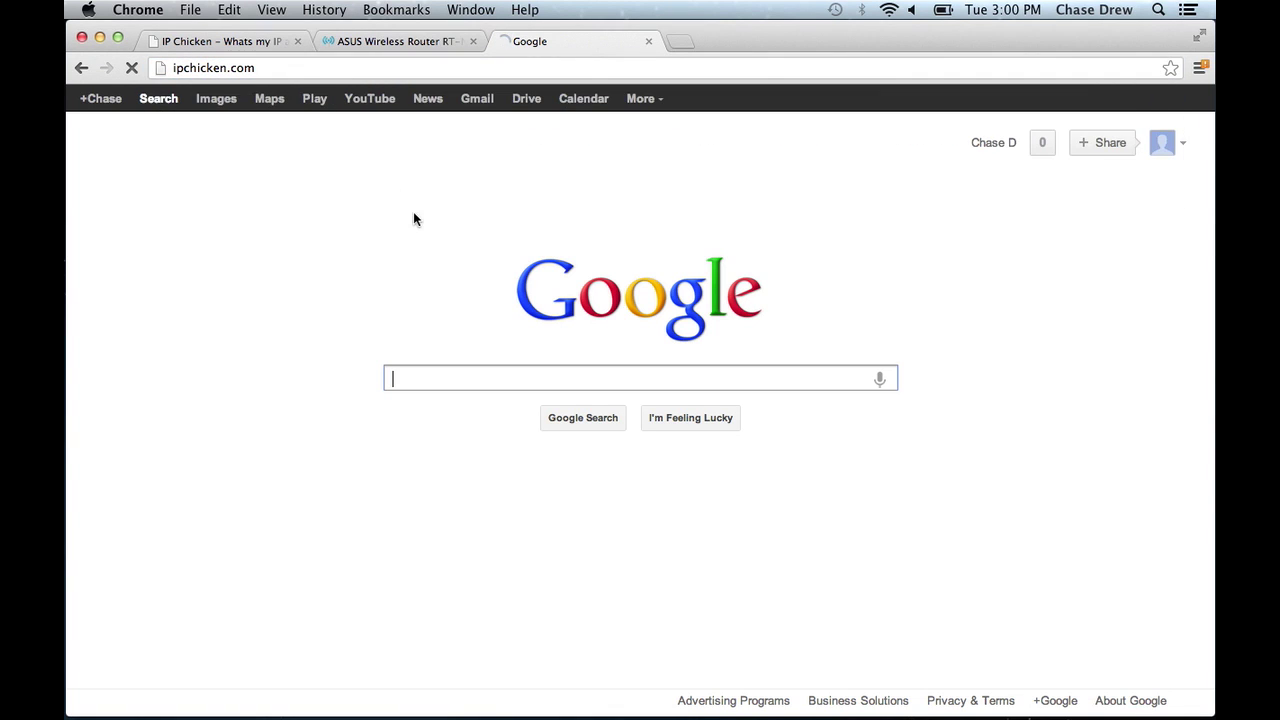
{"action": "left_click_drag", "start_coordinate": [750, 272], "coordinate": [710, 270]}
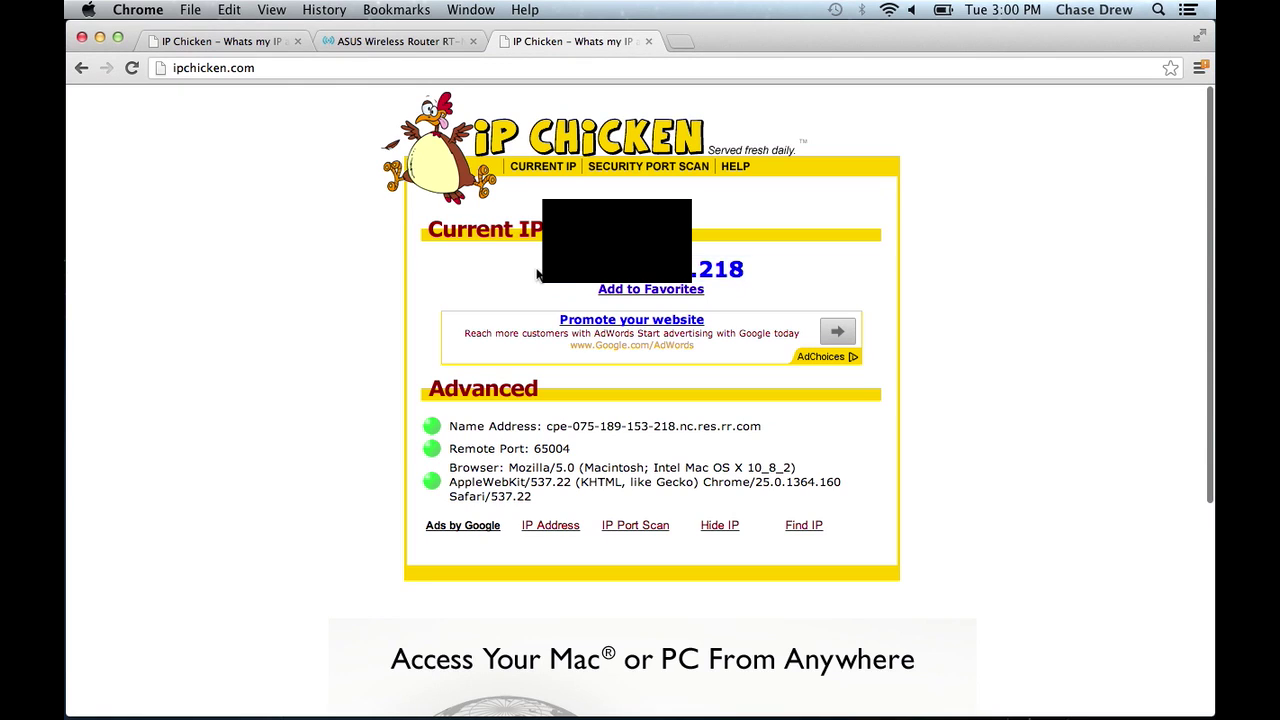
{"action": "left_click_drag", "start_coordinate": [690, 270], "coordinate": [745, 275]}
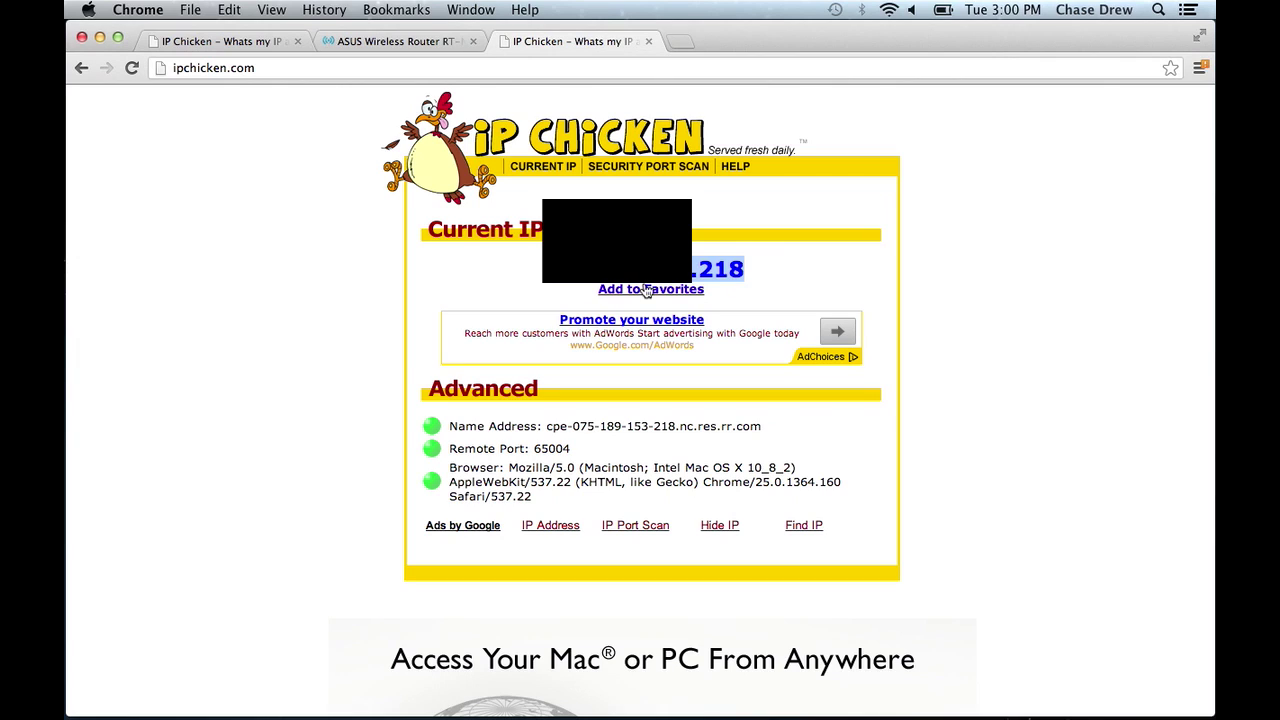
{"action": "left_click", "coordinate": [743, 268]}
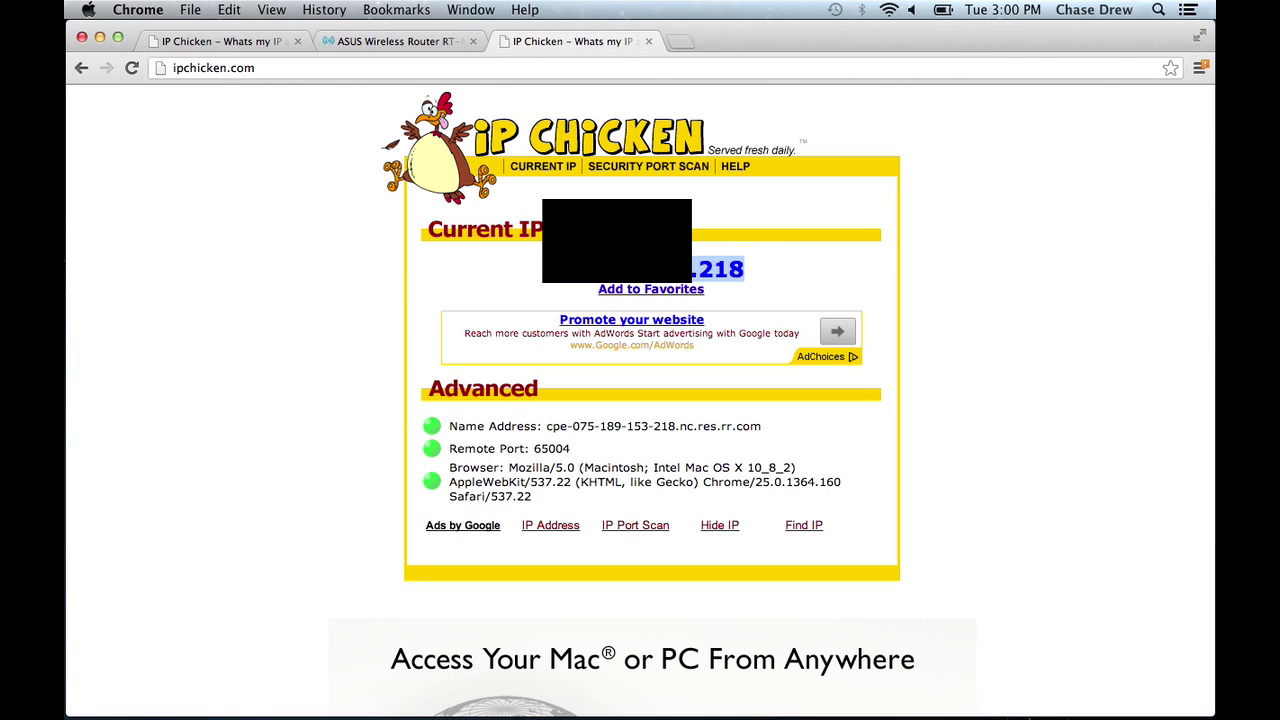